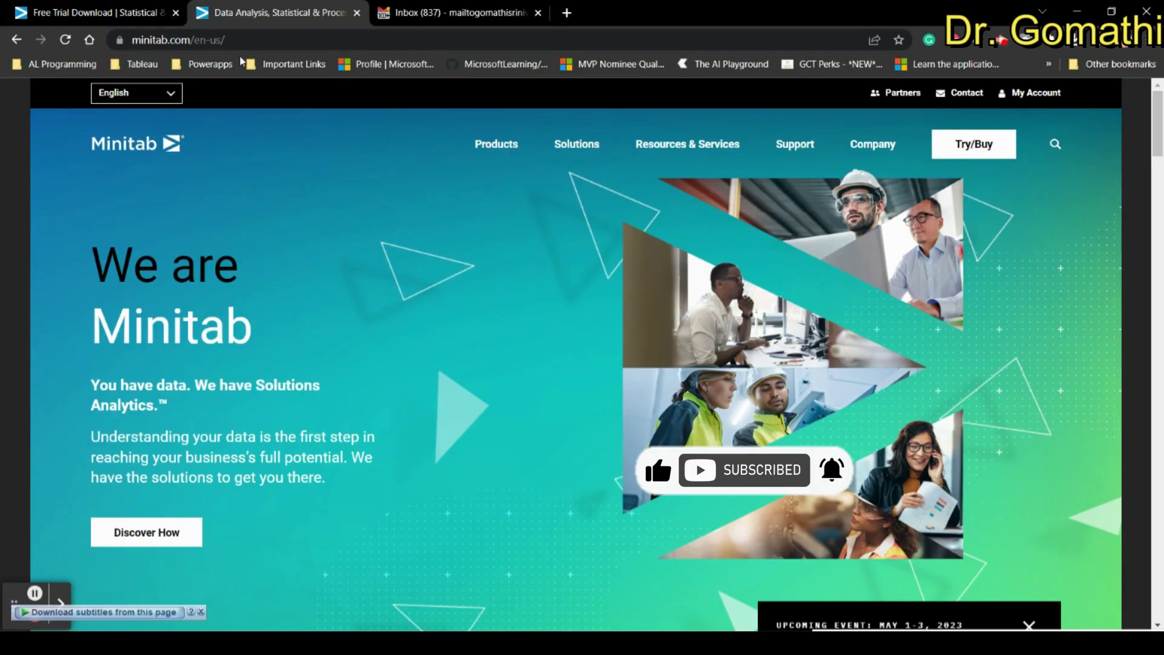
Go from the Minitab home page to the Minitab Statistical Software product page via Products.
{"action": "left_click", "coordinate": [205, 39]}
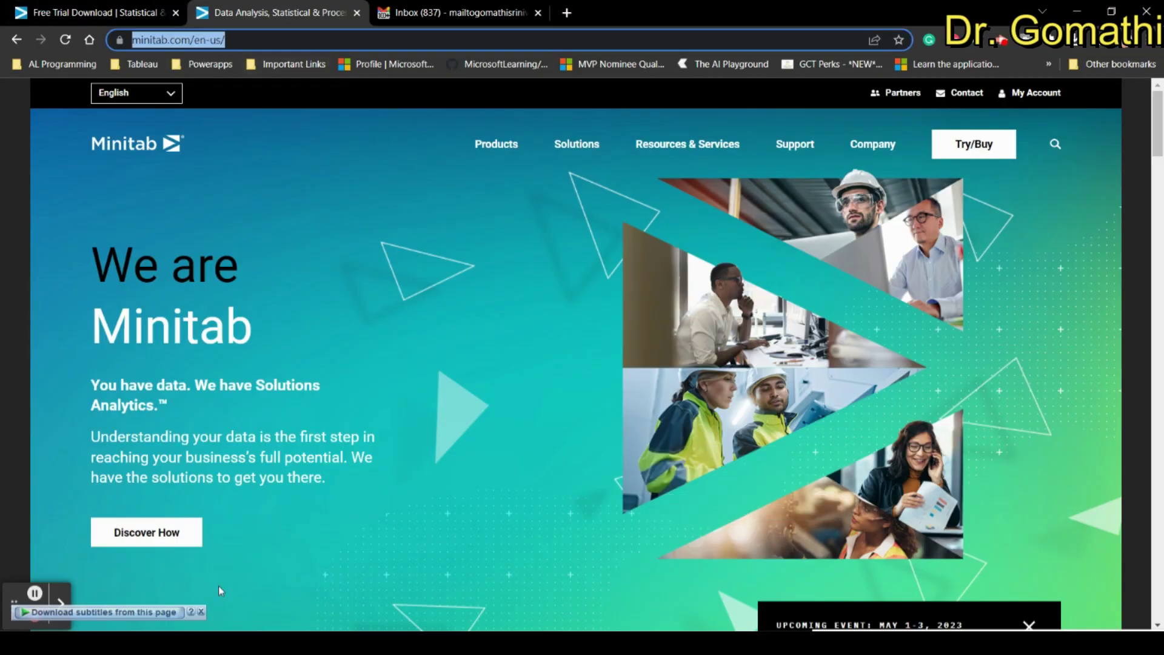
{"action": "mouse_move", "coordinate": [479, 148]}
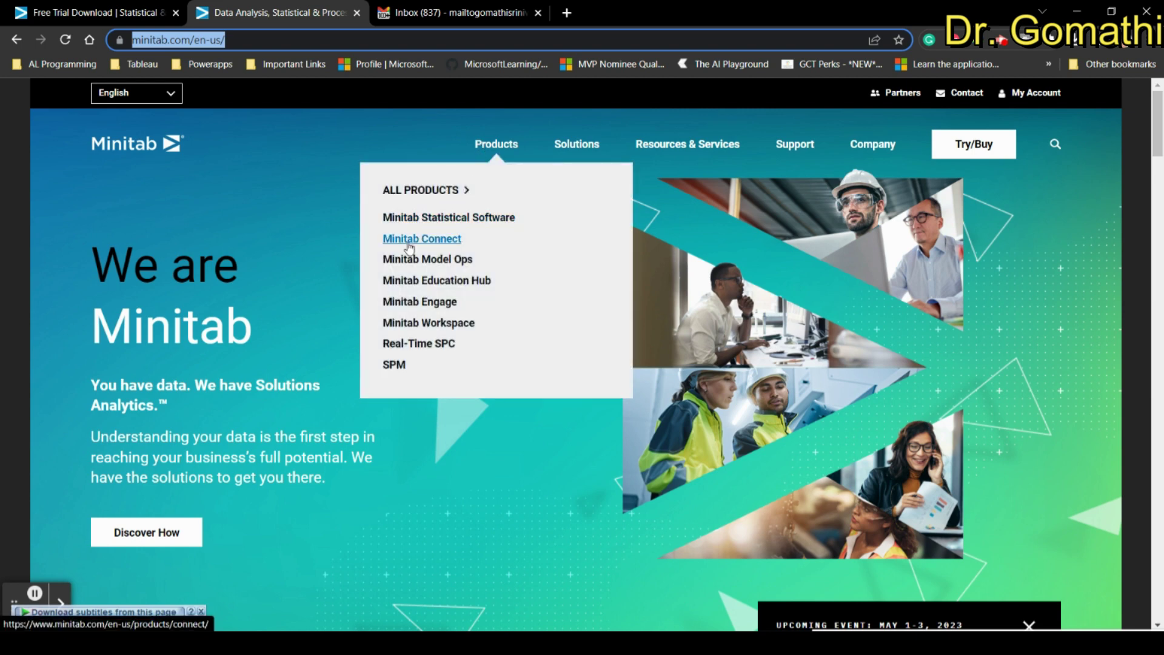
{"action": "left_click", "coordinate": [418, 217]}
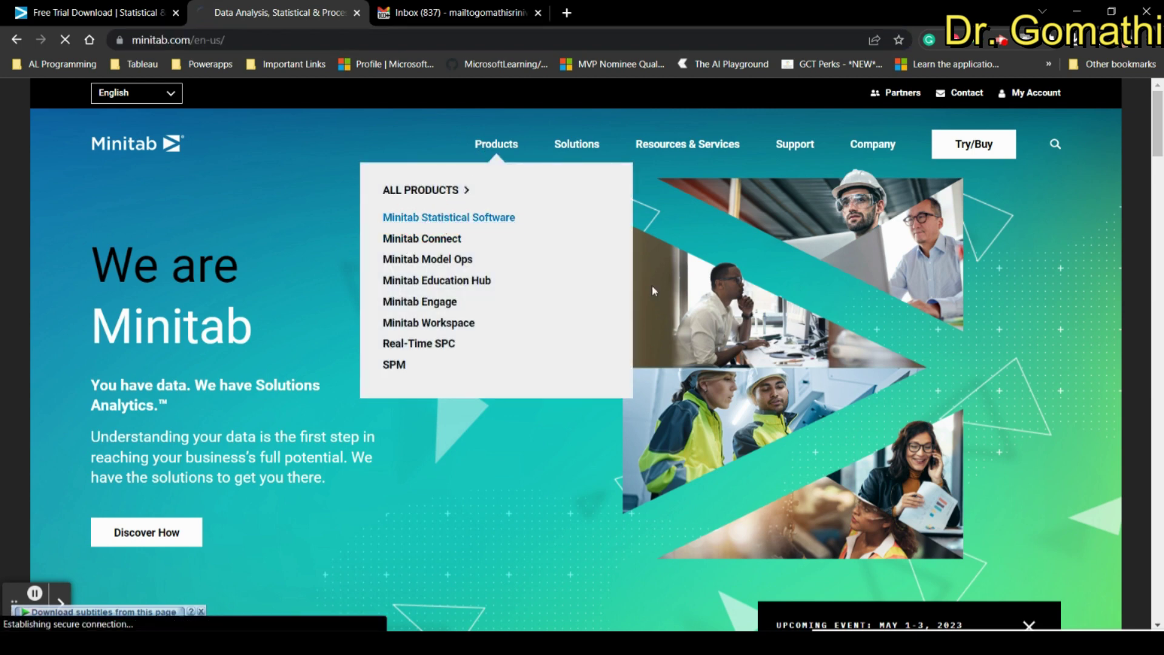
{"action": "scroll", "coordinate": [741, 484], "scroll_direction": "down", "scroll_amount": 5}
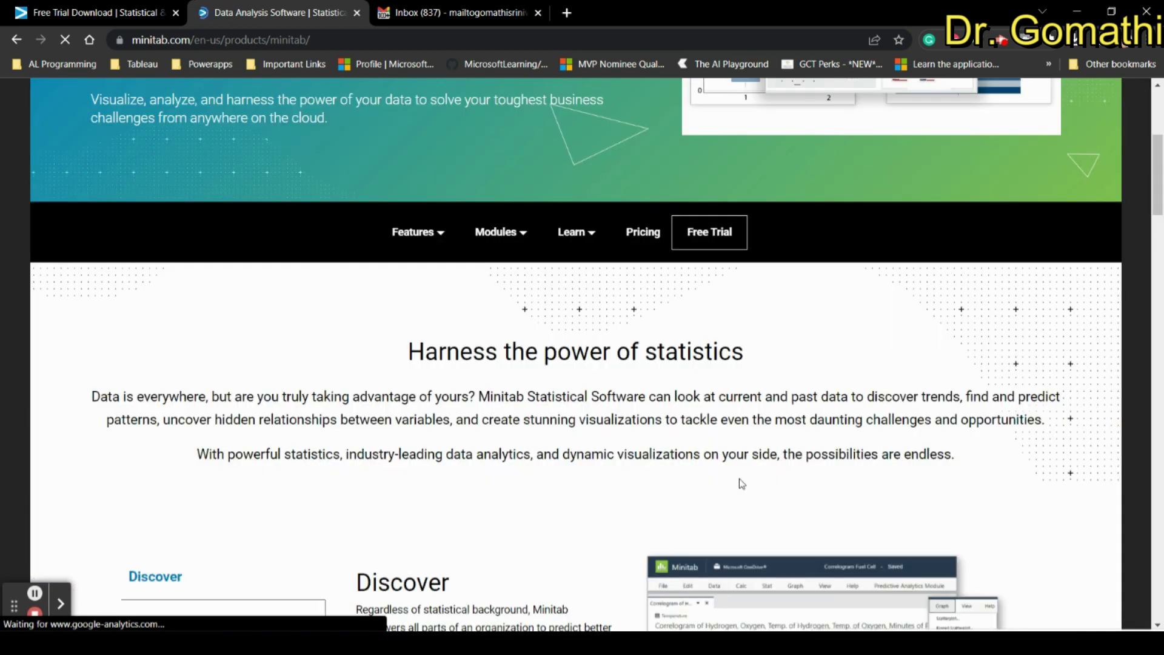
{"action": "scroll", "coordinate": [686, 311], "scroll_direction": "down", "scroll_amount": 5}
{"action": "scroll", "coordinate": [631, 472], "scroll_direction": "up", "scroll_amount": 6}
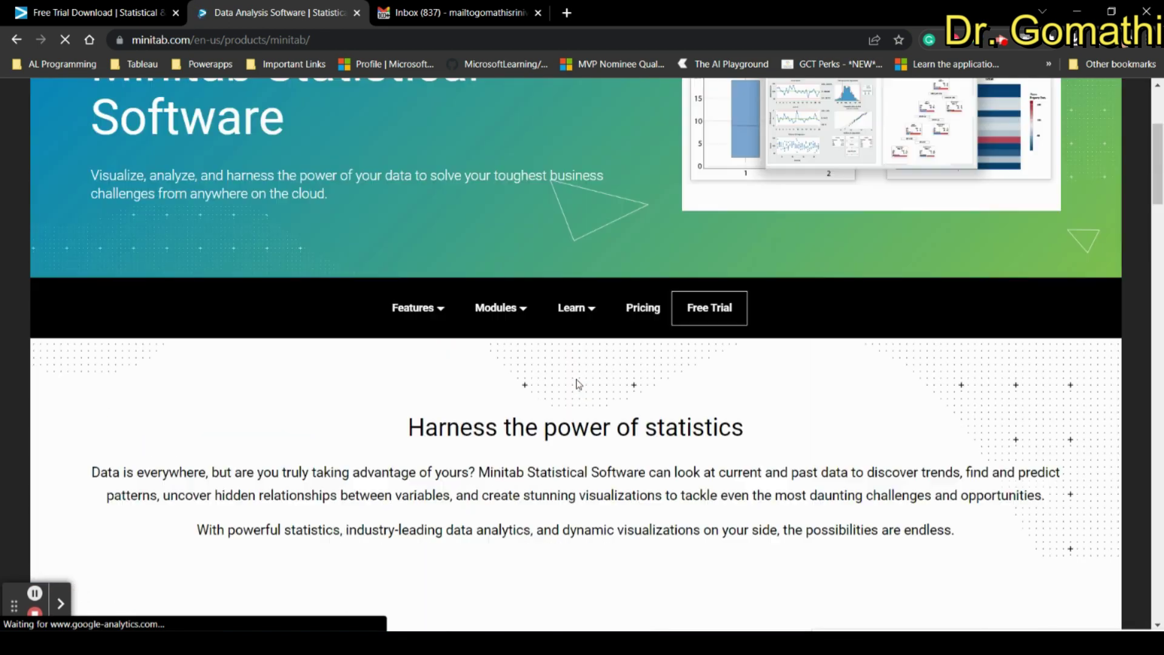
{"action": "scroll", "coordinate": [631, 472], "scroll_direction": "down", "scroll_amount": 12}
{"action": "scroll", "coordinate": [343, 444], "scroll_direction": "up", "scroll_amount": 7}
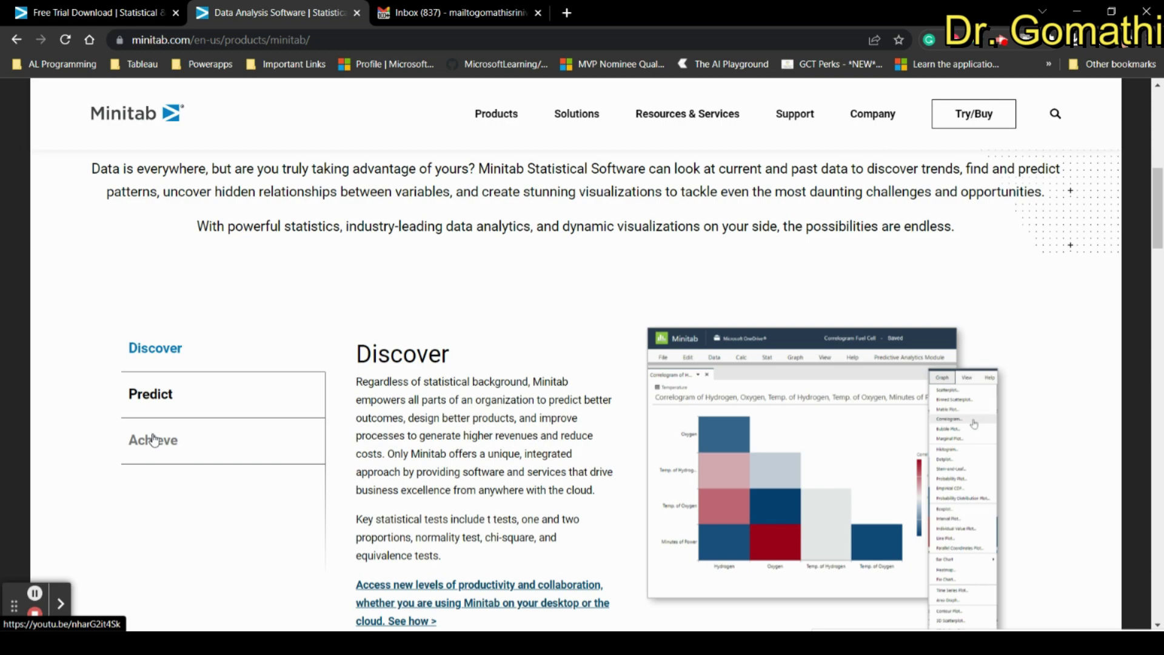
Browse the Predict and Achieve overview sections, then go to the Free Trial page.
{"action": "left_click", "coordinate": [153, 395]}
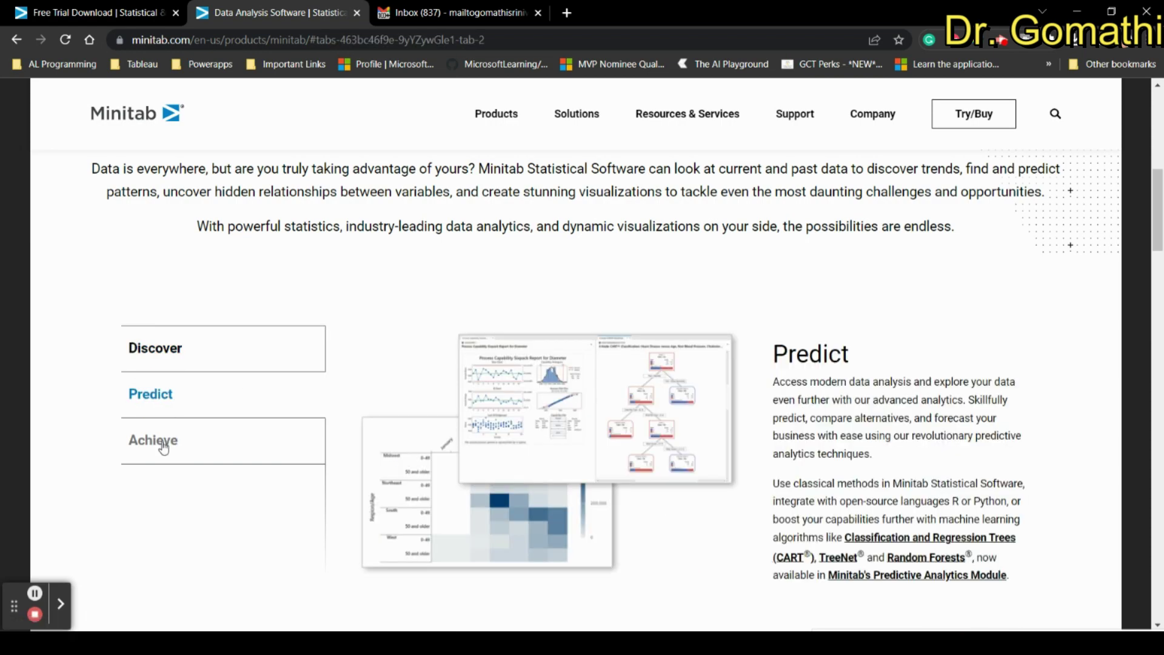
{"action": "left_click", "coordinate": [164, 447]}
{"action": "scroll", "coordinate": [439, 460], "scroll_direction": "down", "scroll_amount": 18}
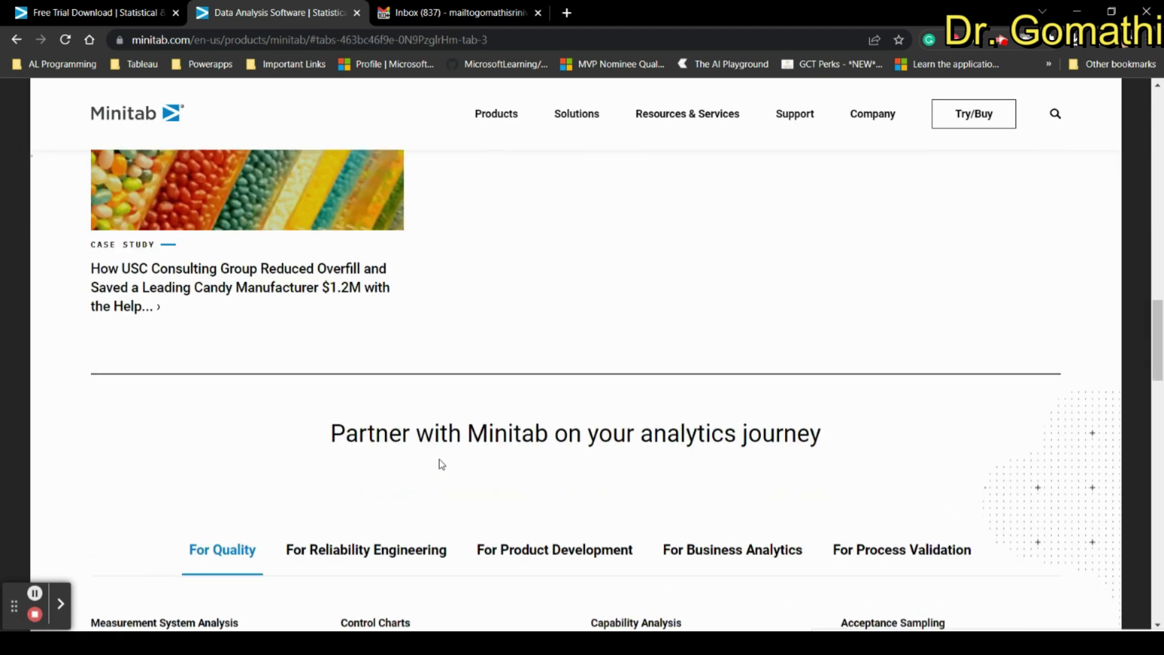
{"action": "scroll", "coordinate": [439, 465], "scroll_direction": "down", "scroll_amount": 10}
{"action": "scroll", "coordinate": [440, 462], "scroll_direction": "up", "scroll_amount": 20}
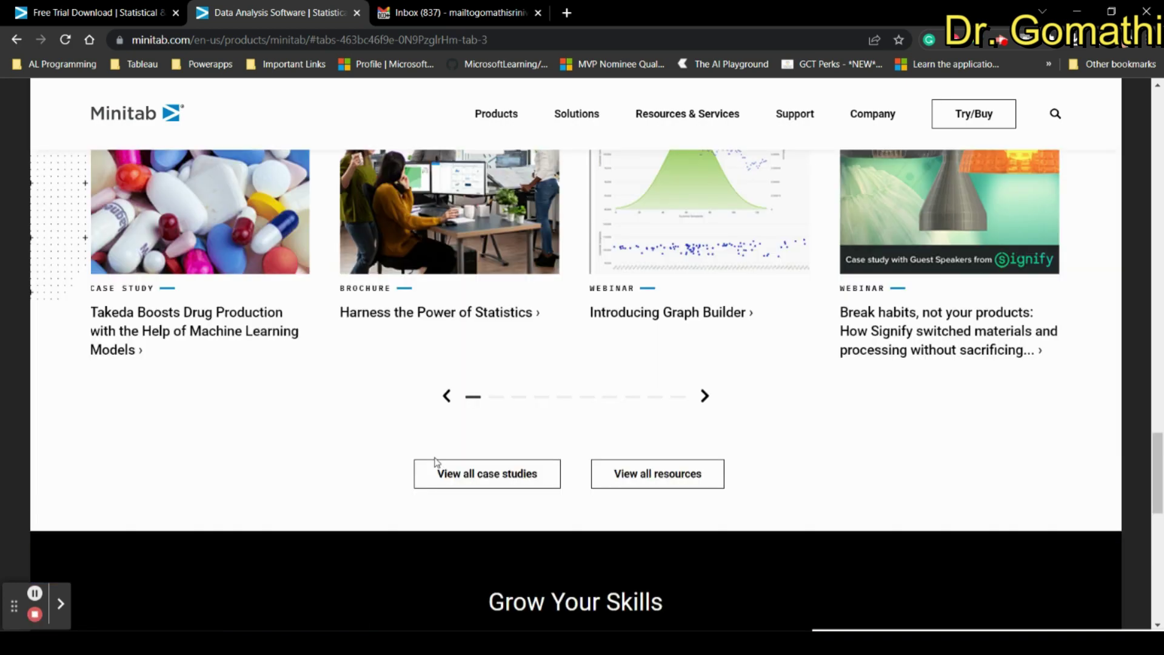
{"action": "scroll", "coordinate": [433, 448], "scroll_direction": "up", "scroll_amount": 5}
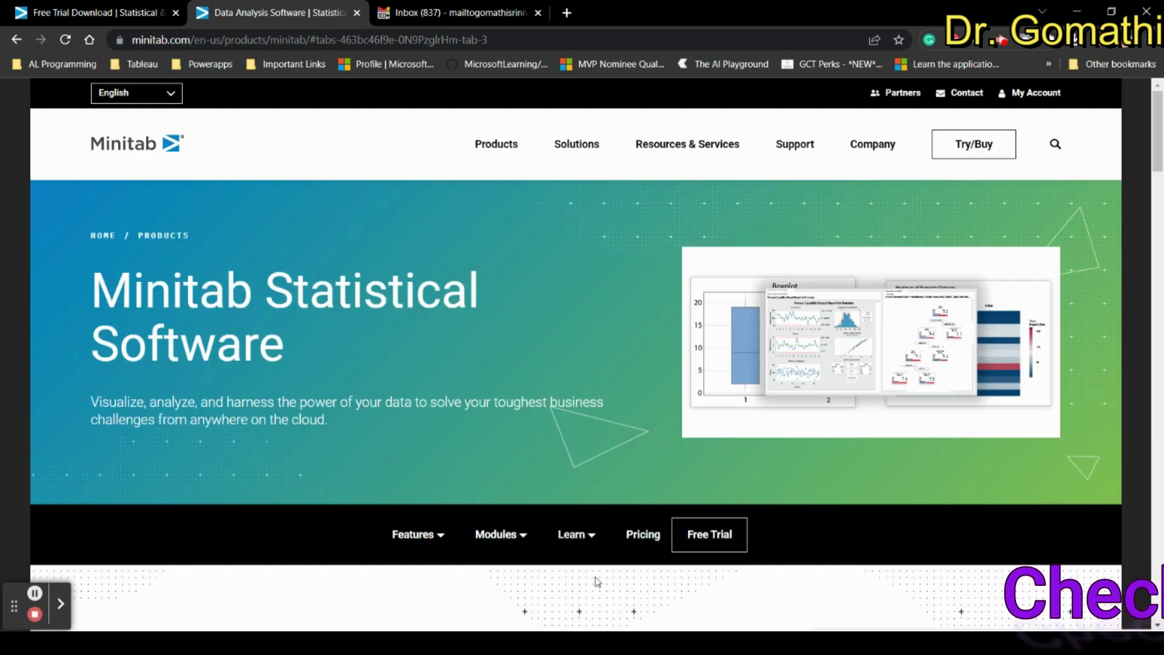
{"action": "left_click", "coordinate": [707, 533]}
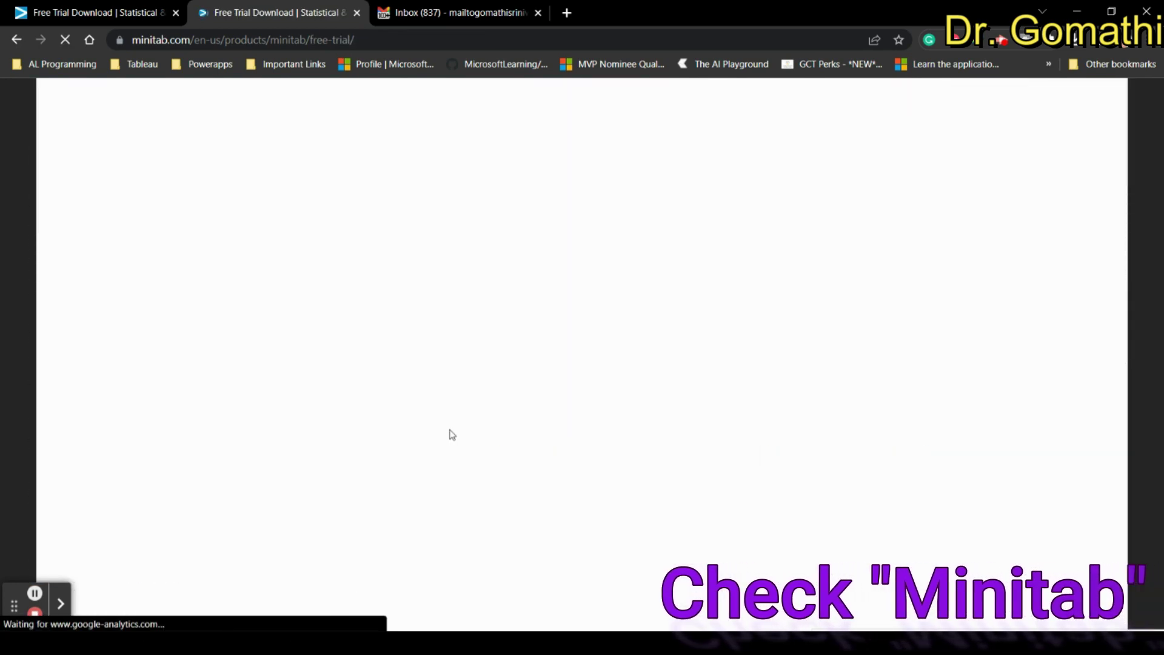
Keep Business Analytics as the business driver in the free-trial form.
{"action": "scroll", "coordinate": [449, 428], "scroll_direction": "down", "scroll_amount": 7}
{"action": "scroll", "coordinate": [450, 434], "scroll_direction": "down", "scroll_amount": 8}
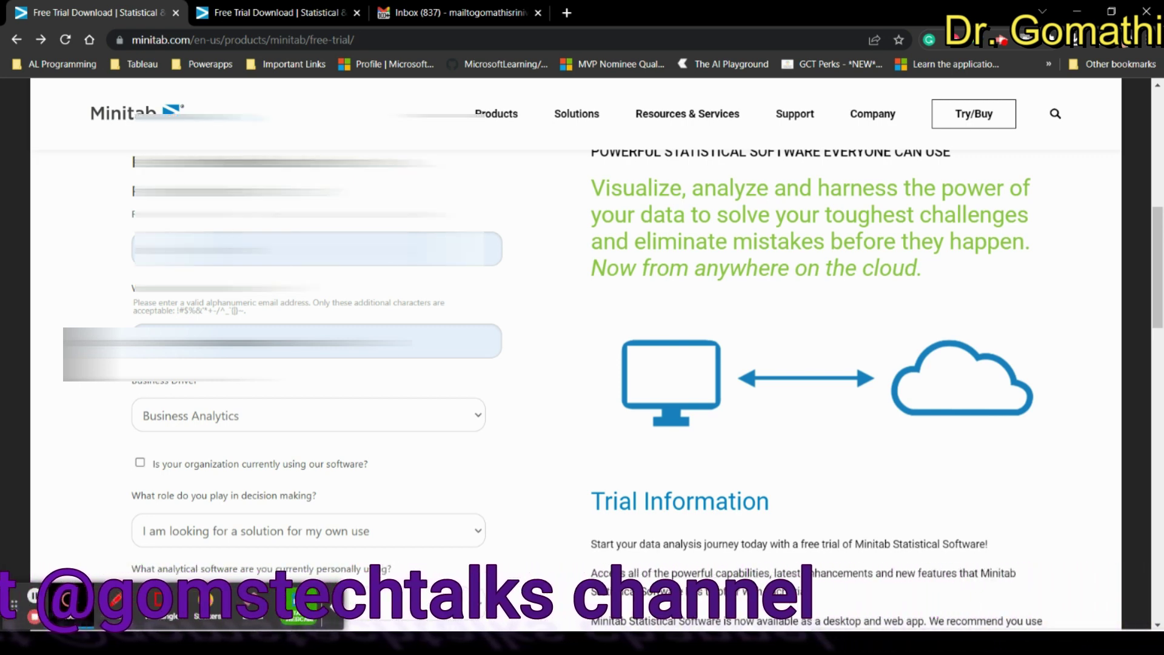
{"action": "scroll", "coordinate": [193, 350], "scroll_direction": "down", "scroll_amount": 3}
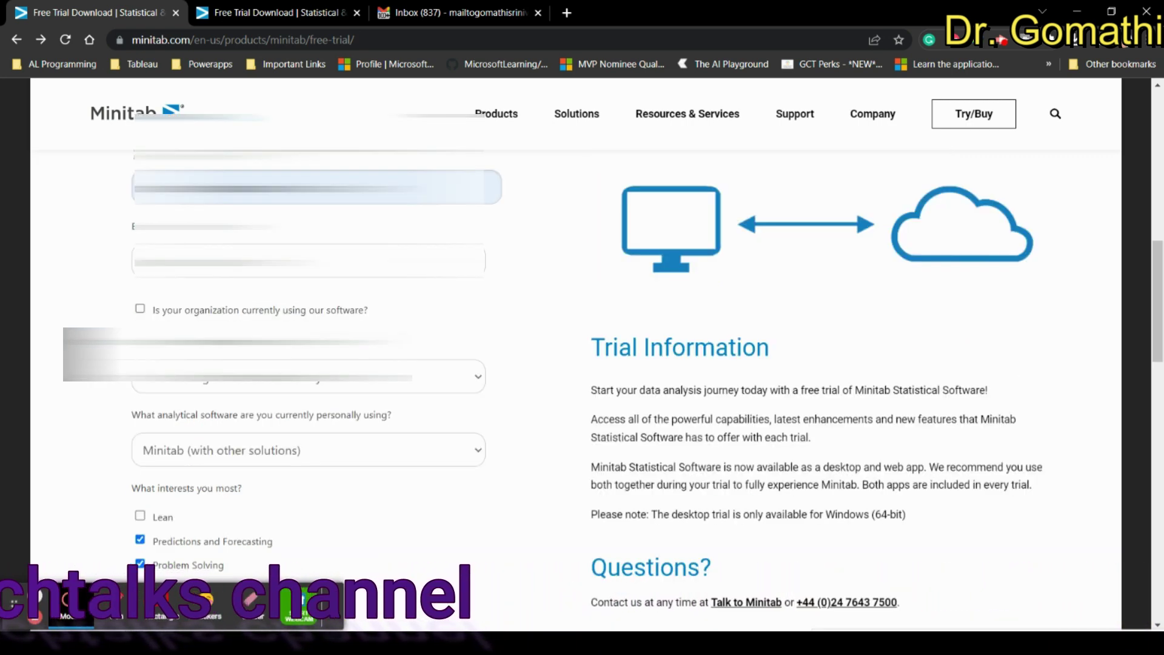
{"action": "scroll", "coordinate": [192, 350], "scroll_direction": "up", "scroll_amount": 1}
{"action": "left_click", "coordinate": [192, 343]}
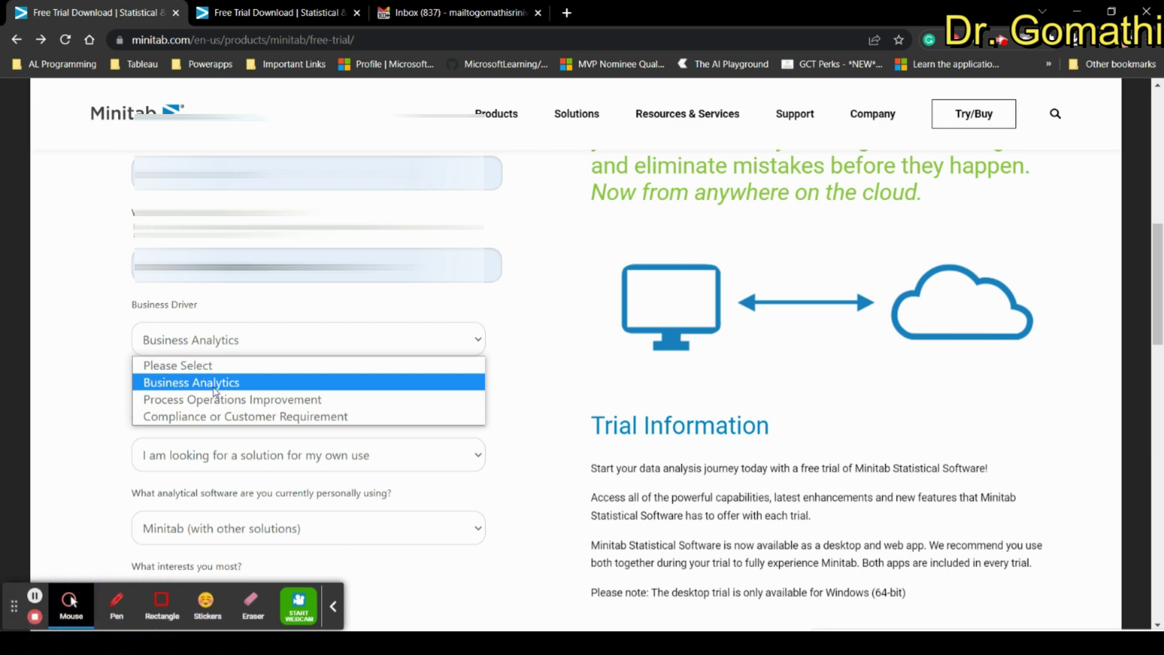
{"action": "left_click", "coordinate": [549, 331]}
{"action": "scroll", "coordinate": [521, 346], "scroll_direction": "down", "scroll_amount": 3}
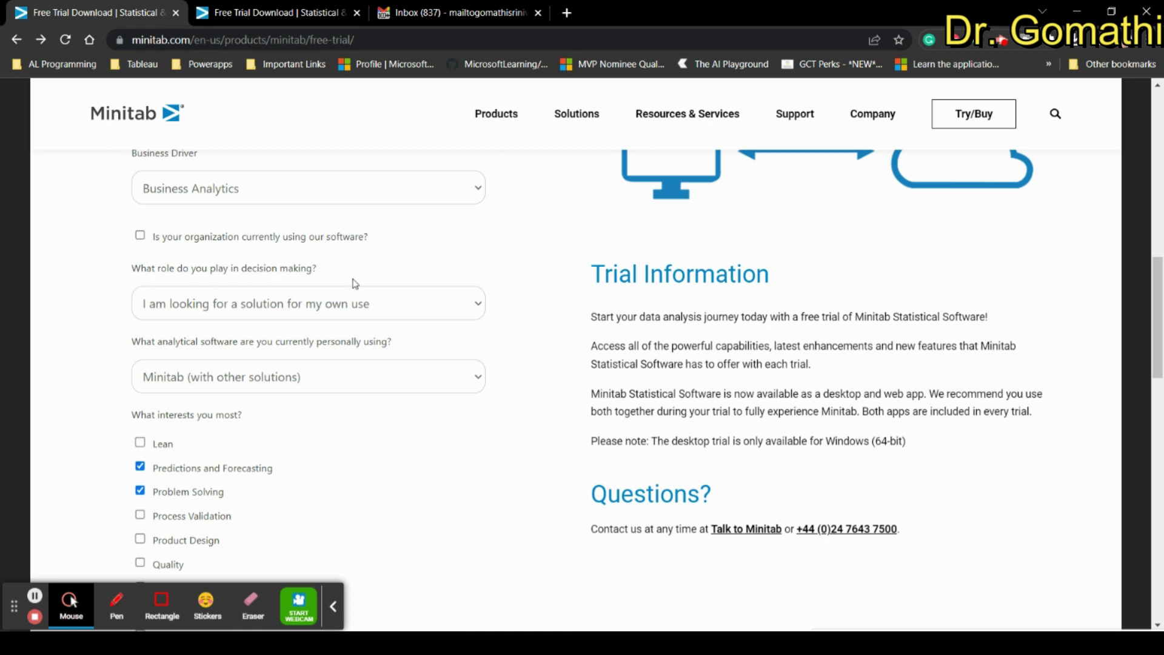
{"action": "scroll", "coordinate": [191, 364], "scroll_direction": "down", "scroll_amount": 3}
{"action": "scroll", "coordinate": [193, 285], "scroll_direction": "up", "scroll_amount": 2}
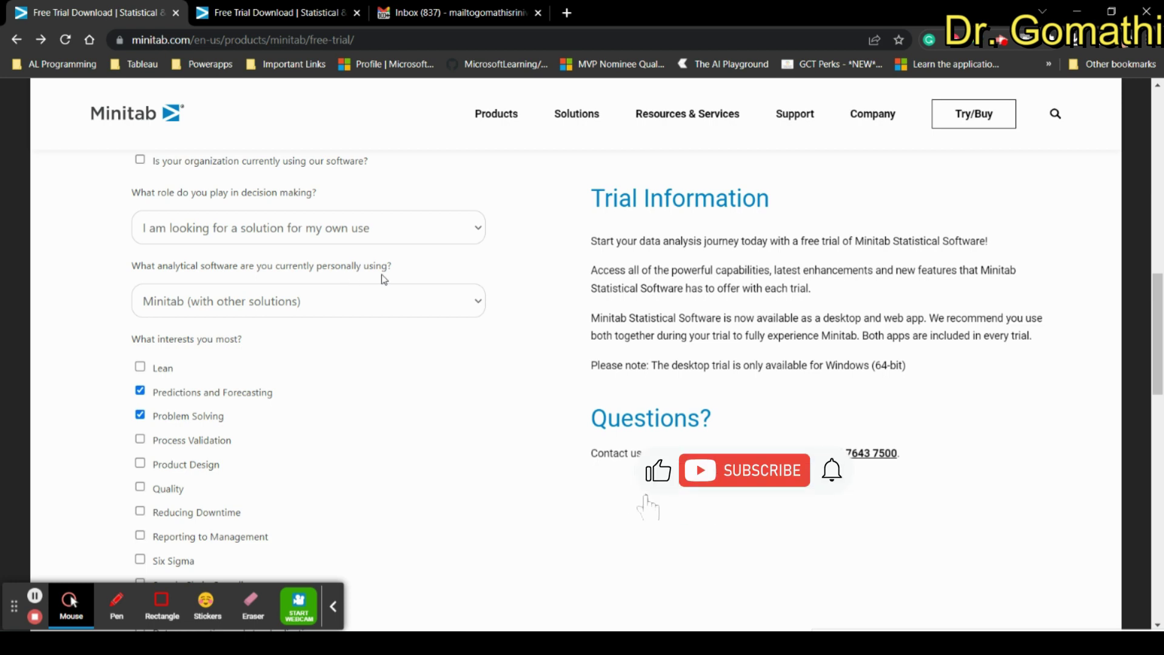
Select Spreadsheets as the analytical software currently used.
{"action": "left_click", "coordinate": [262, 306]}
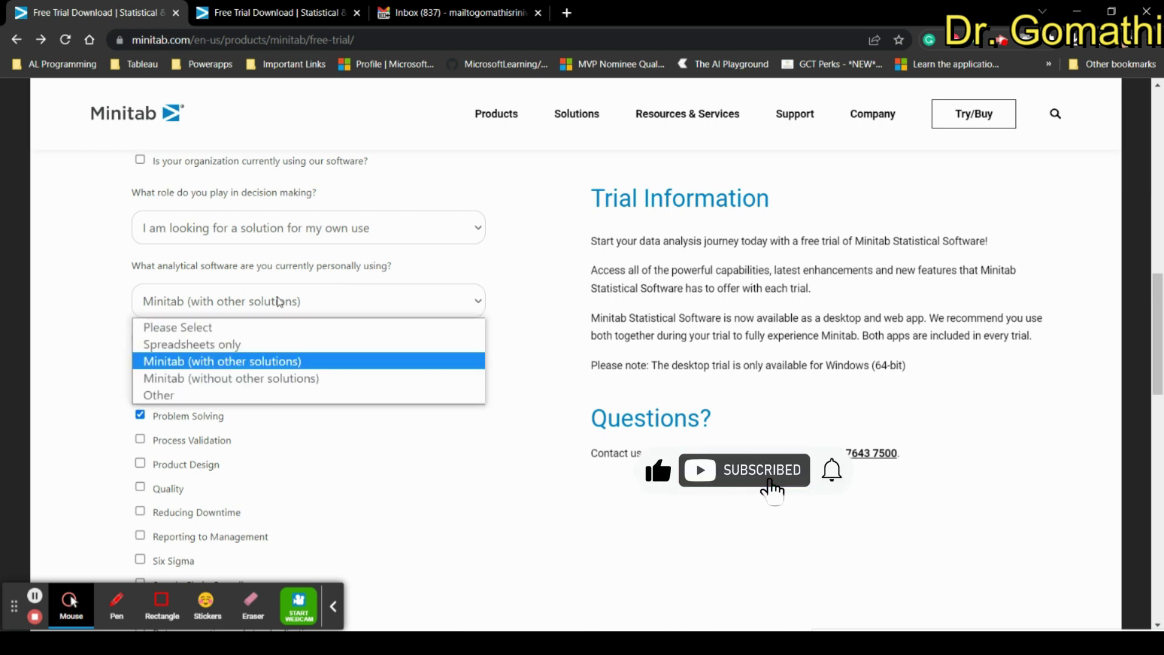
{"action": "left_click", "coordinate": [264, 350]}
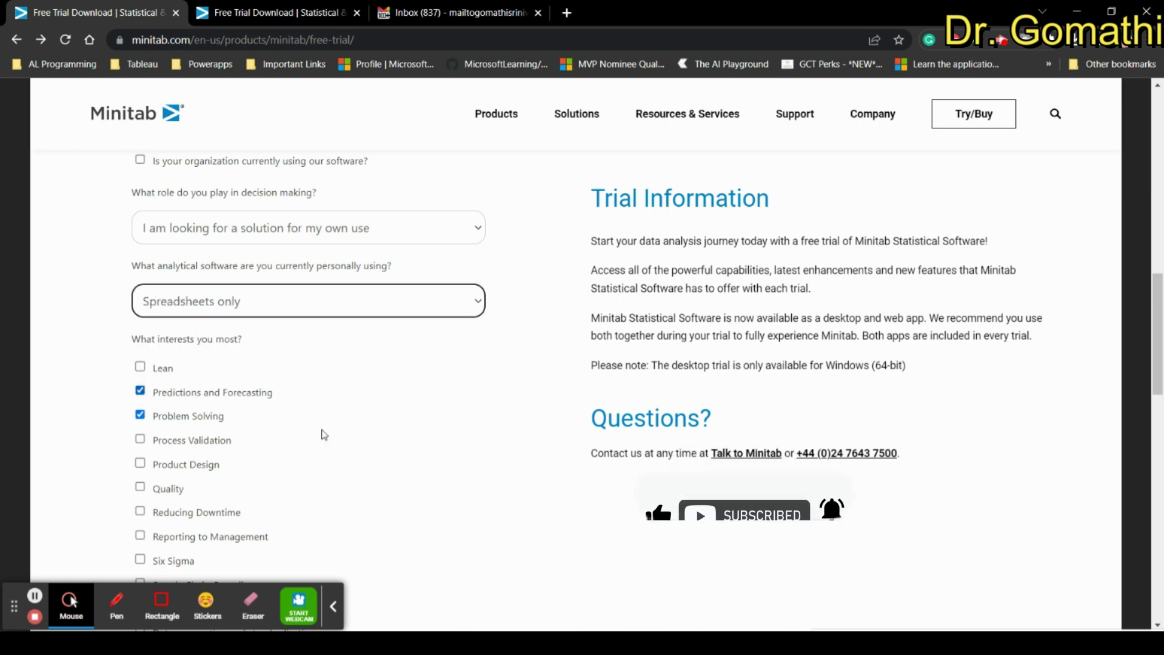
{"action": "scroll", "coordinate": [363, 450], "scroll_direction": "down", "scroll_amount": 1}
{"action": "left_click_drag", "start_coordinate": [131, 263], "coordinate": [258, 263]}
{"action": "scroll", "coordinate": [334, 408], "scroll_direction": "down", "scroll_amount": 1}
{"action": "left_click", "coordinate": [334, 408]}
{"action": "scroll", "coordinate": [334, 408], "scroll_direction": "down", "scroll_amount": 1}
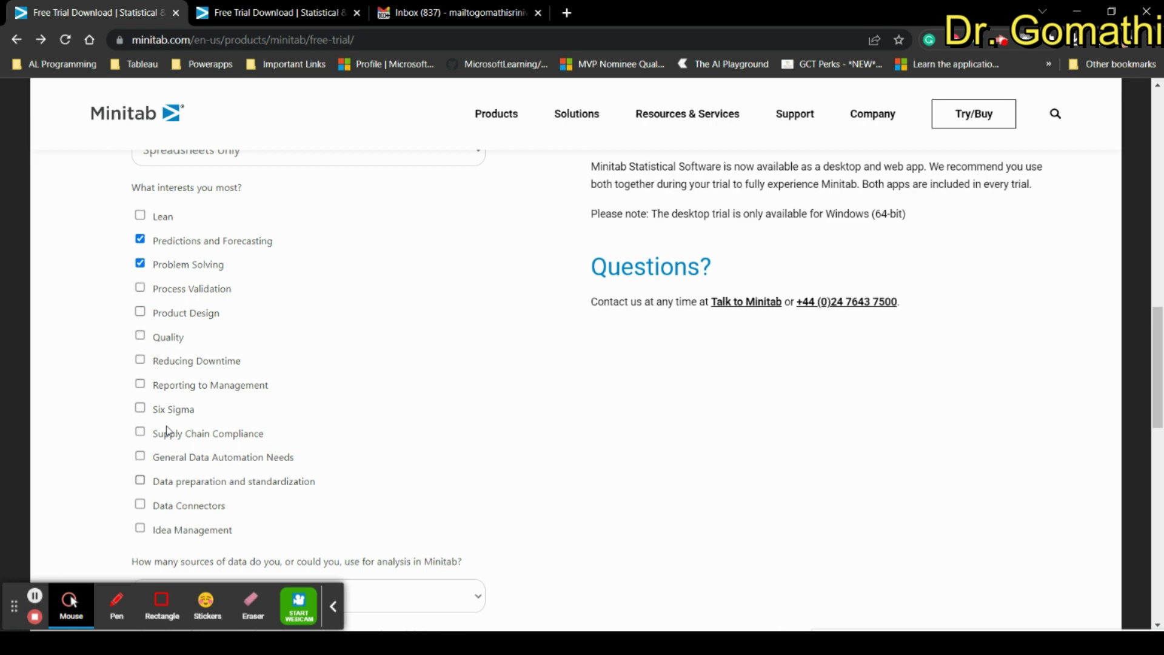
Tick the Supply Chain Compliance and General Data Automation Needs interests and scroll down to Submit.
{"action": "left_click", "coordinate": [140, 432]}
{"action": "left_click", "coordinate": [140, 456]}
{"action": "scroll", "coordinate": [513, 492], "scroll_direction": "down", "scroll_amount": 2}
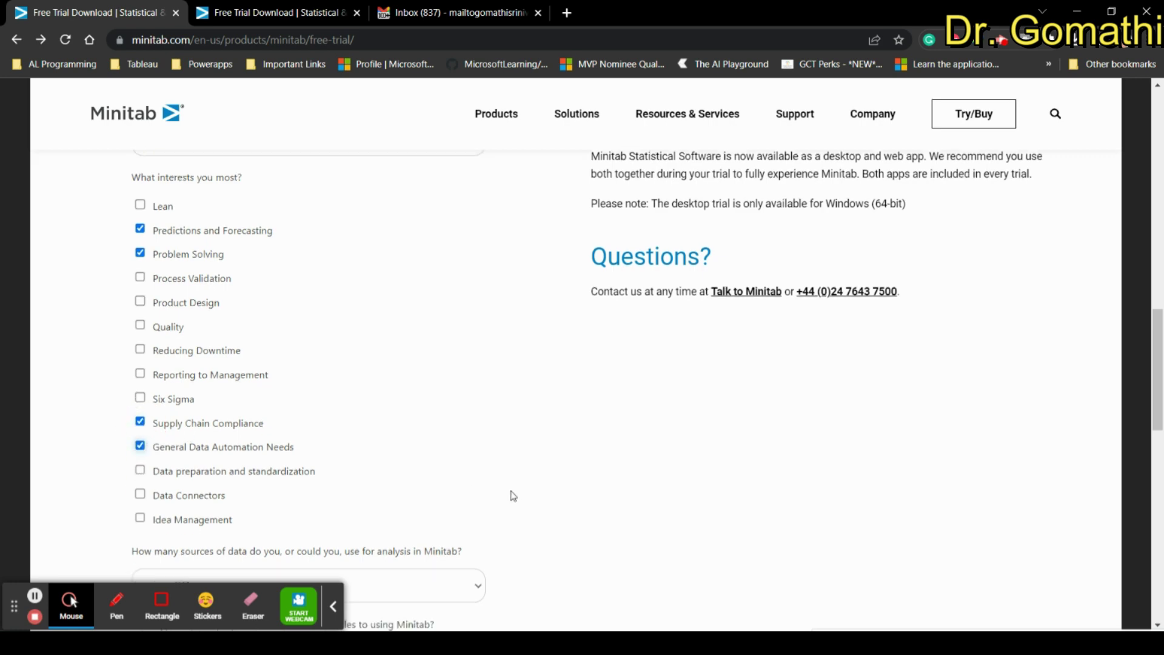
{"action": "scroll", "coordinate": [513, 484], "scroll_direction": "up", "scroll_amount": 3}
{"action": "scroll", "coordinate": [516, 484], "scroll_direction": "up", "scroll_amount": 3}
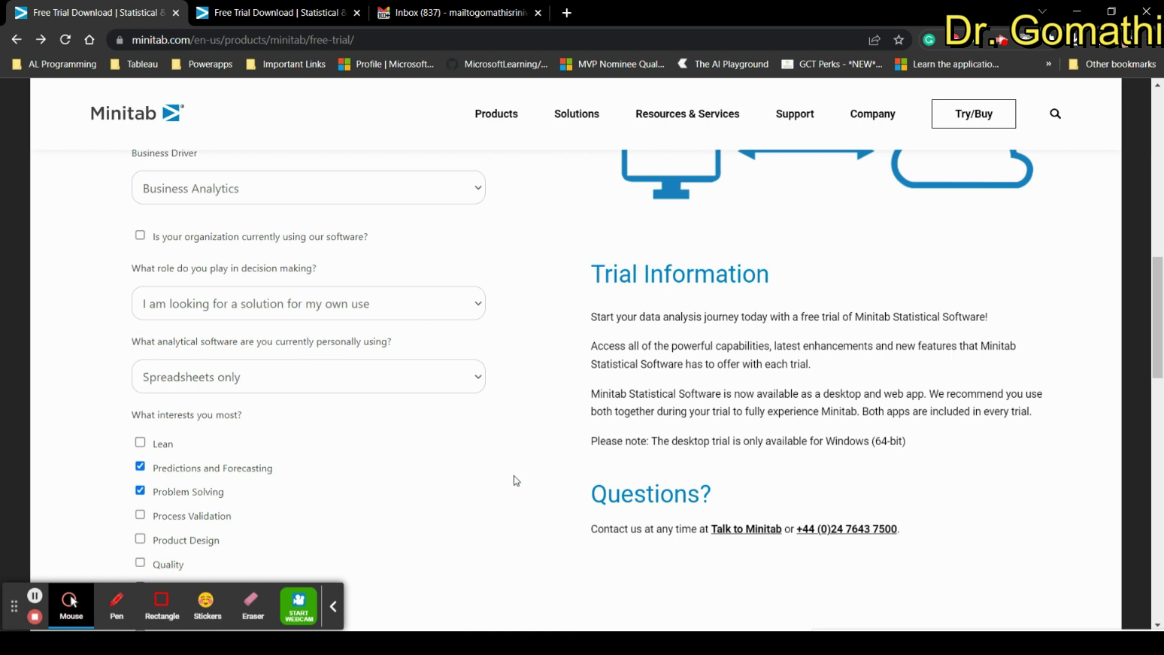
{"action": "scroll", "coordinate": [516, 481], "scroll_direction": "down", "scroll_amount": 10}
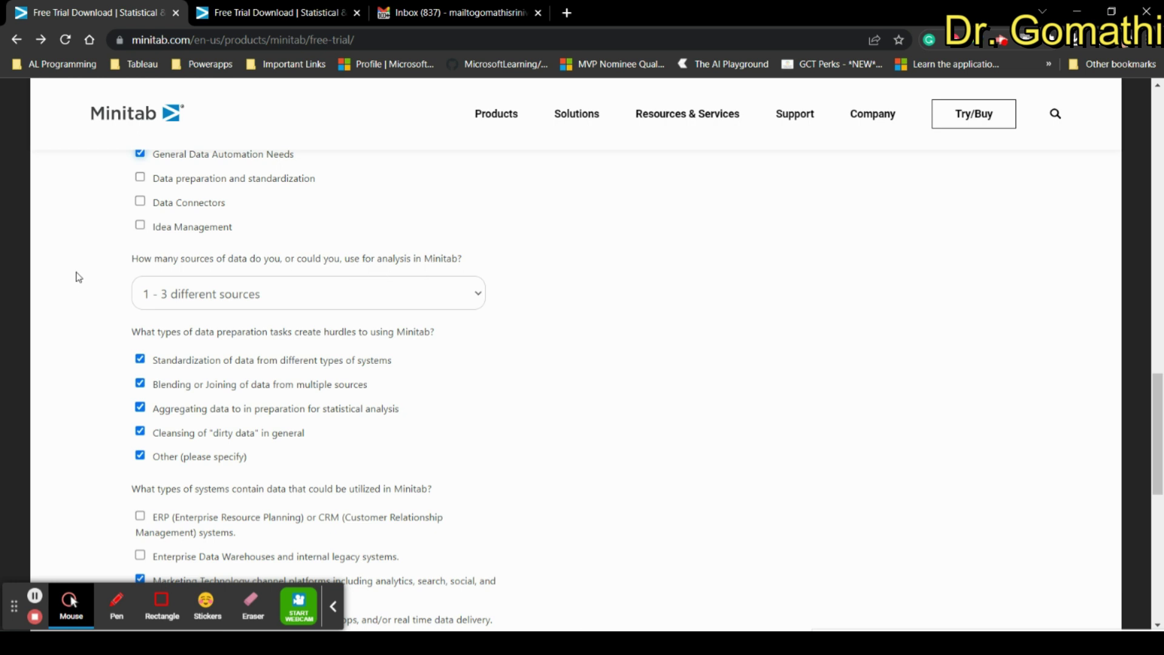
{"action": "scroll", "coordinate": [197, 319], "scroll_direction": "down", "scroll_amount": 3}
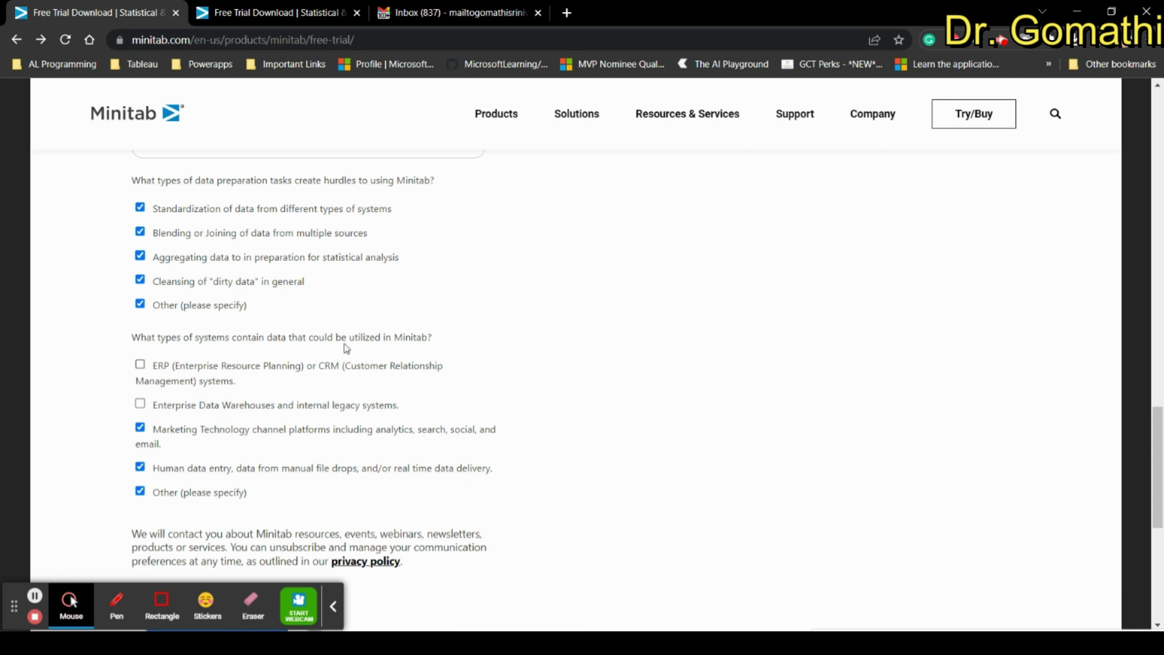
{"action": "scroll", "coordinate": [444, 349], "scroll_direction": "down", "scroll_amount": 3}
{"action": "scroll", "coordinate": [369, 499], "scroll_direction": "up", "scroll_amount": 6}
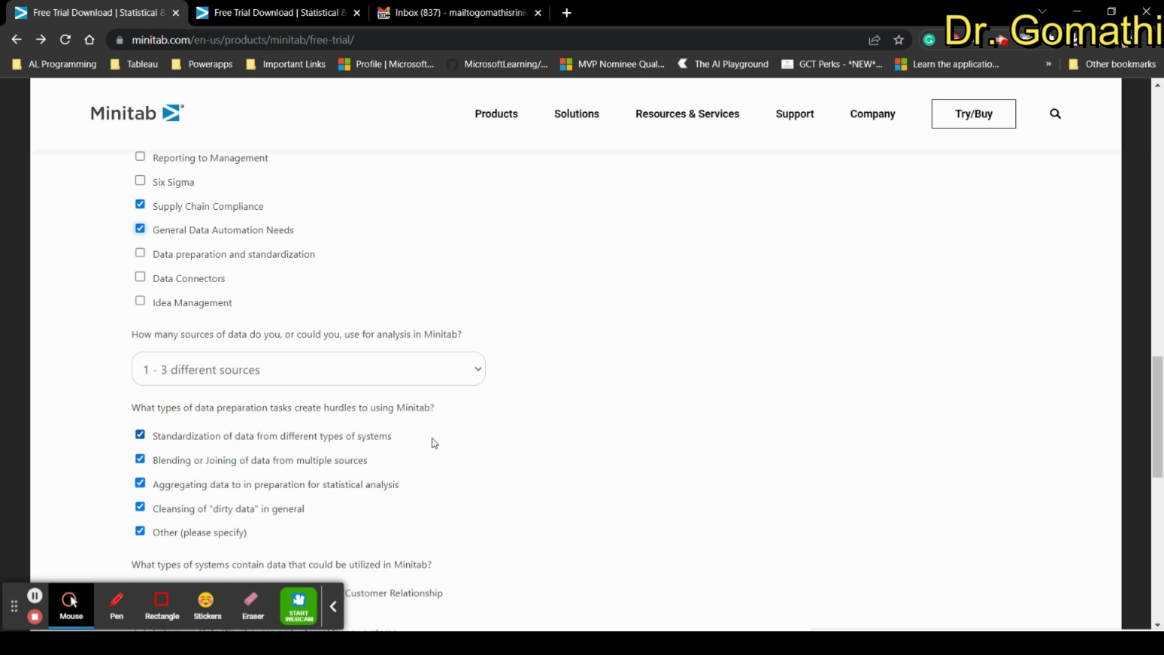
{"action": "scroll", "coordinate": [403, 372], "scroll_direction": "down", "scroll_amount": 10}
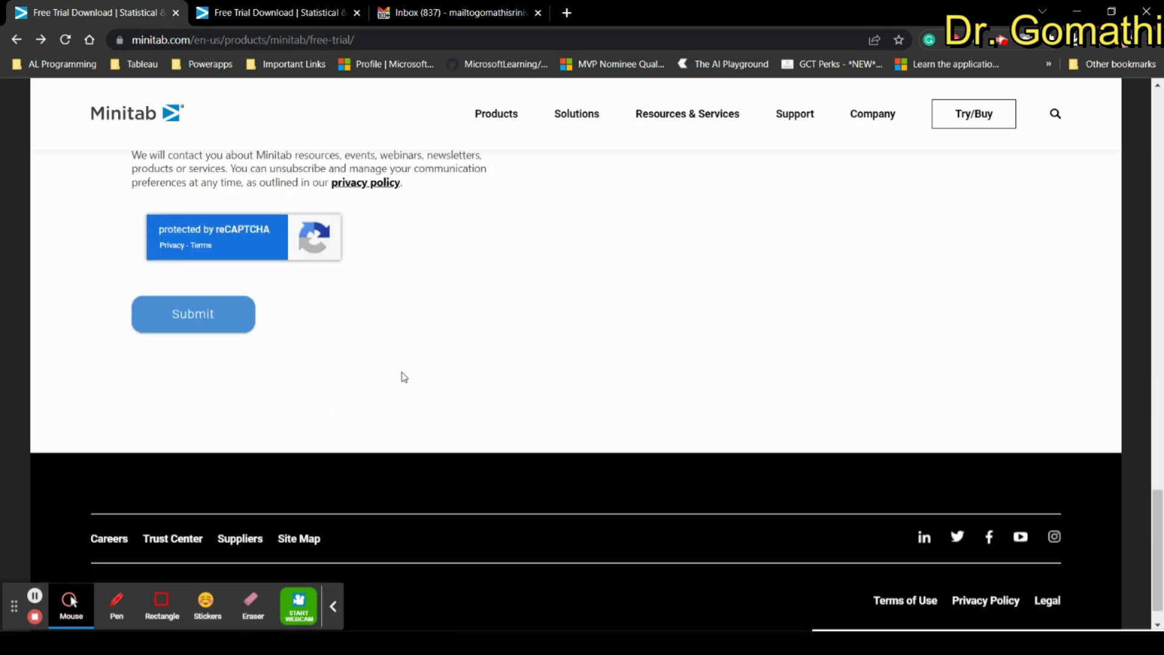
{"action": "scroll", "coordinate": [403, 377], "scroll_direction": "up", "scroll_amount": 4}
Submit the free-trial form and read the 'You're almost there...' activation-email confirmation page.
{"action": "scroll", "coordinate": [195, 483], "scroll_direction": "down", "scroll_amount": 2}
{"action": "left_click", "coordinate": [207, 403]}
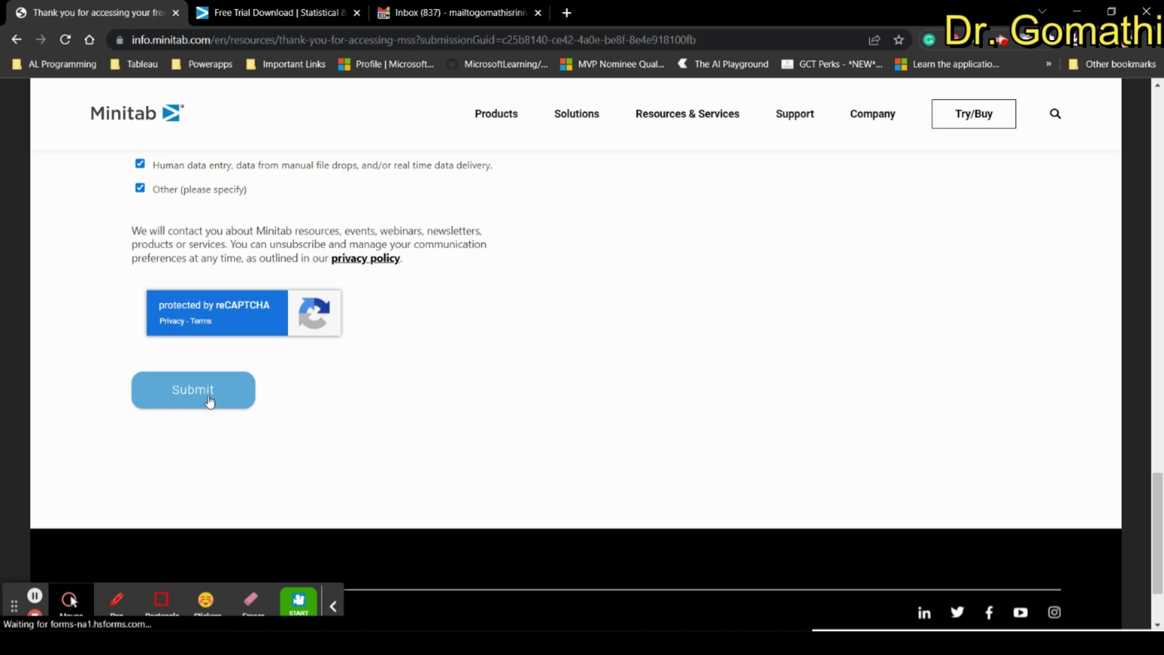
{"action": "scroll", "coordinate": [761, 385], "scroll_direction": "down", "scroll_amount": 2}
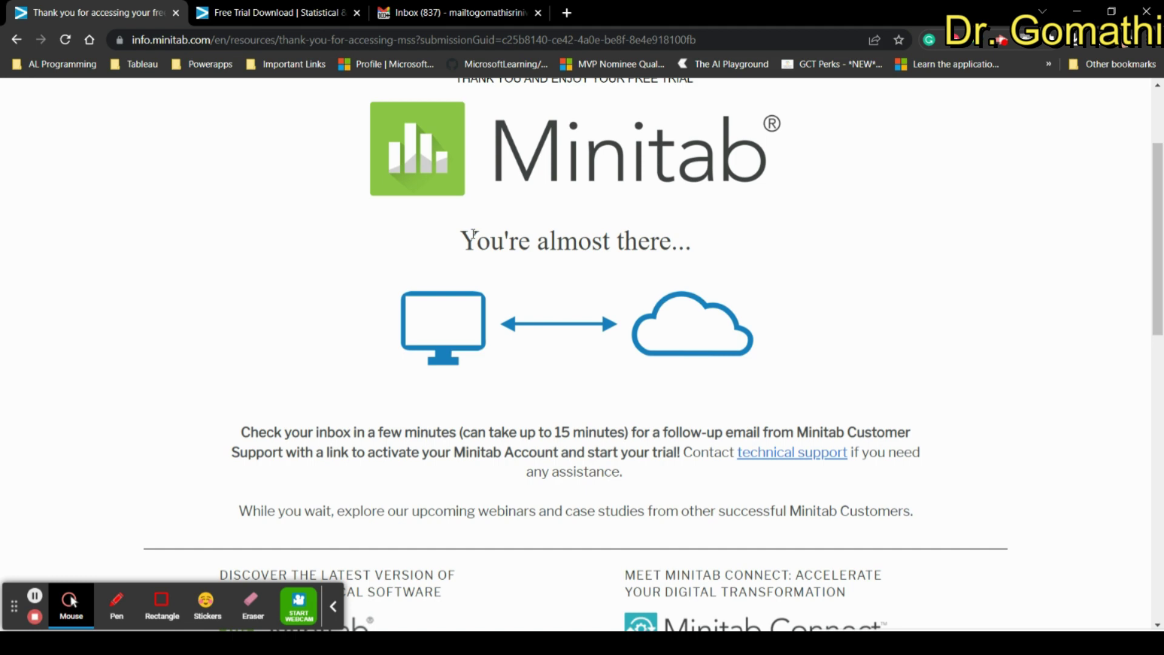
{"action": "scroll", "coordinate": [474, 234], "scroll_direction": "down", "scroll_amount": 4}
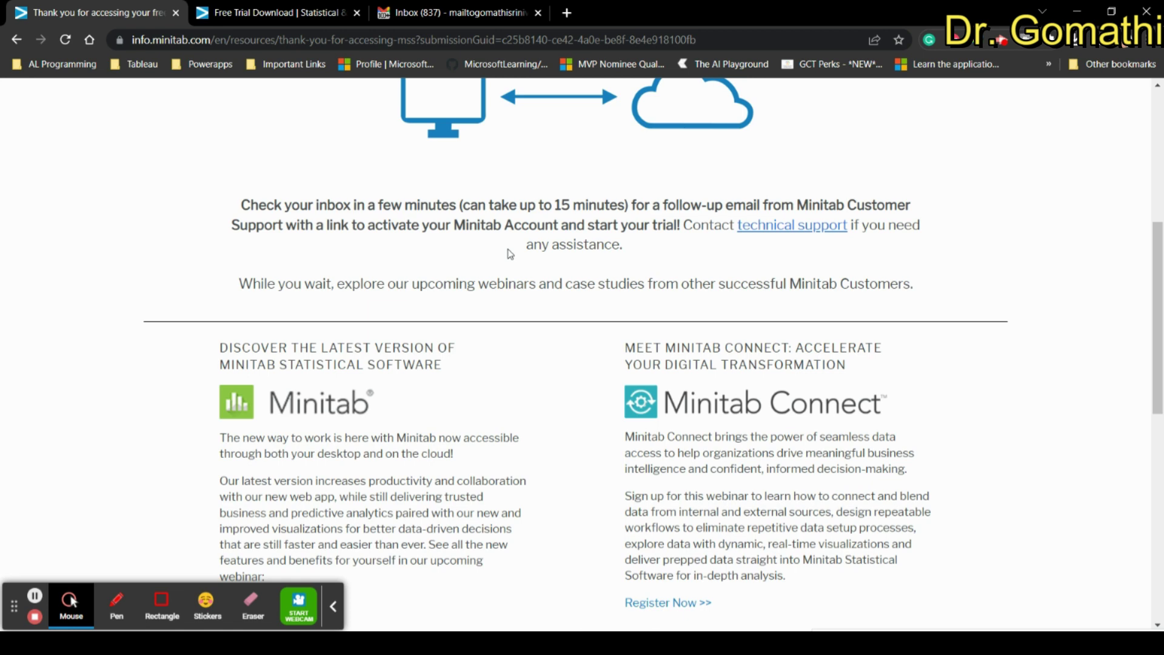
{"action": "scroll", "coordinate": [509, 254], "scroll_direction": "down", "scroll_amount": 1}
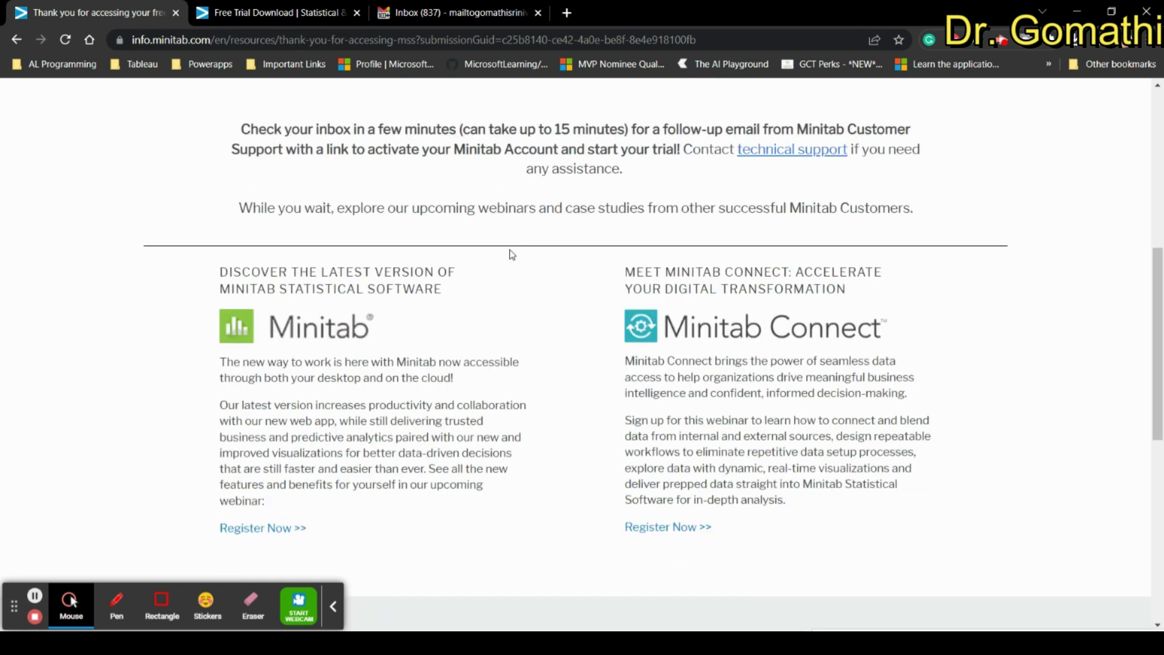
{"action": "scroll", "coordinate": [509, 254], "scroll_direction": "up", "scroll_amount": 3}
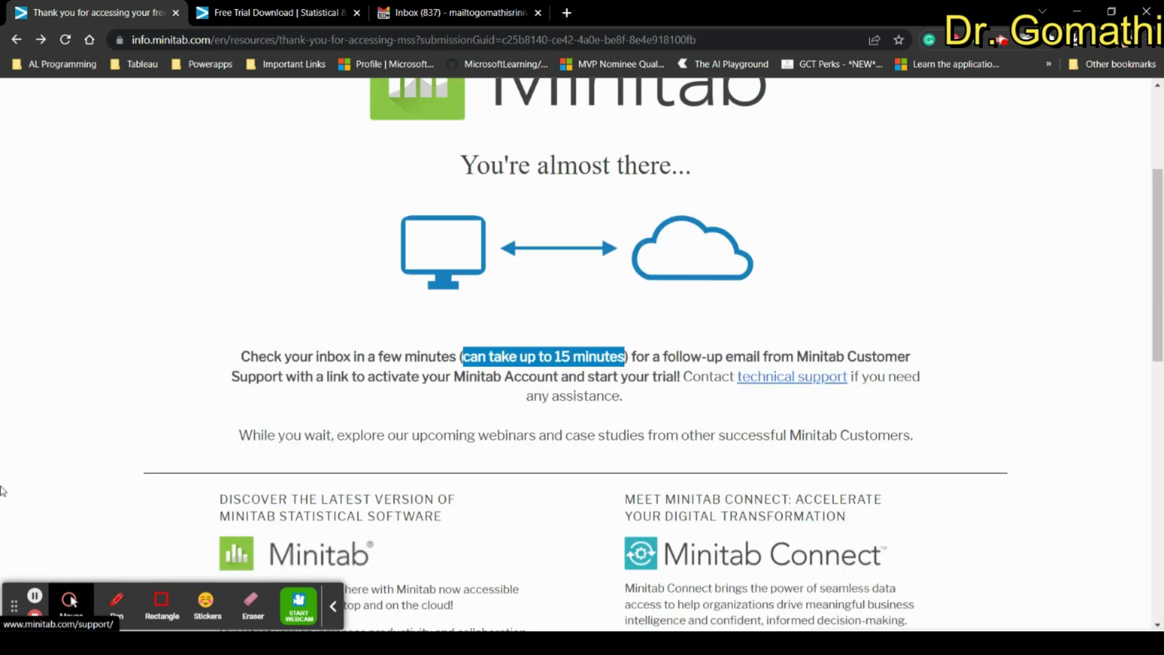
{"action": "left_click", "coordinate": [34, 595]}
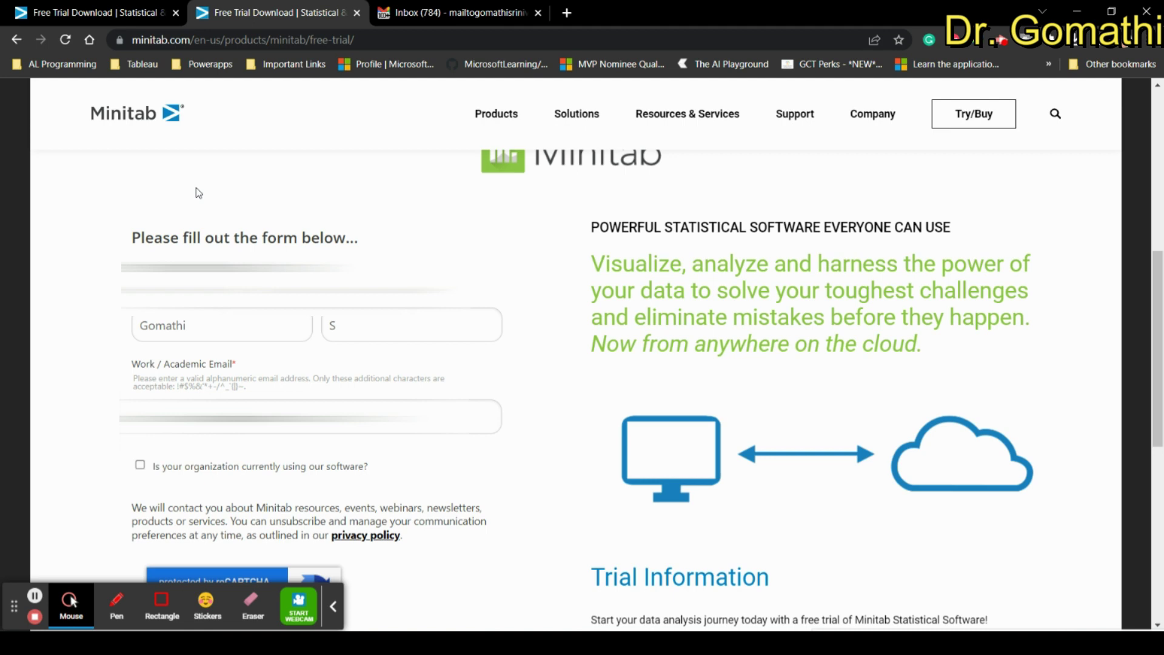
Submit the filled-in free-trial form again from the second tab.
{"action": "scroll", "coordinate": [554, 164], "scroll_direction": "down", "scroll_amount": 3}
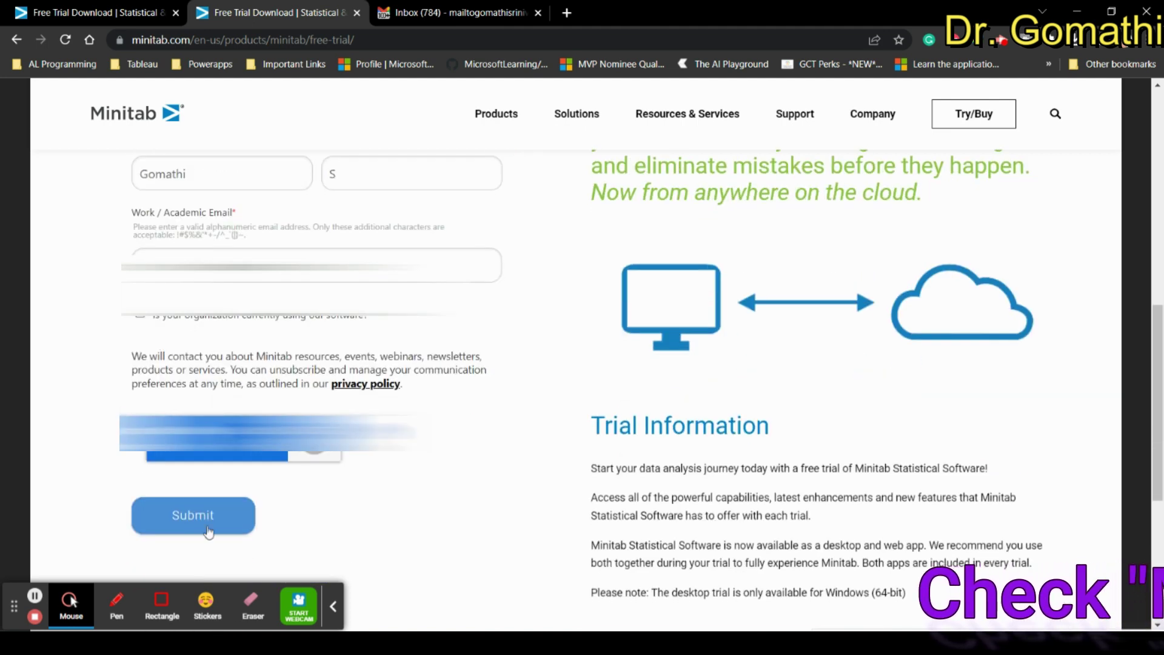
{"action": "left_click", "coordinate": [195, 521]}
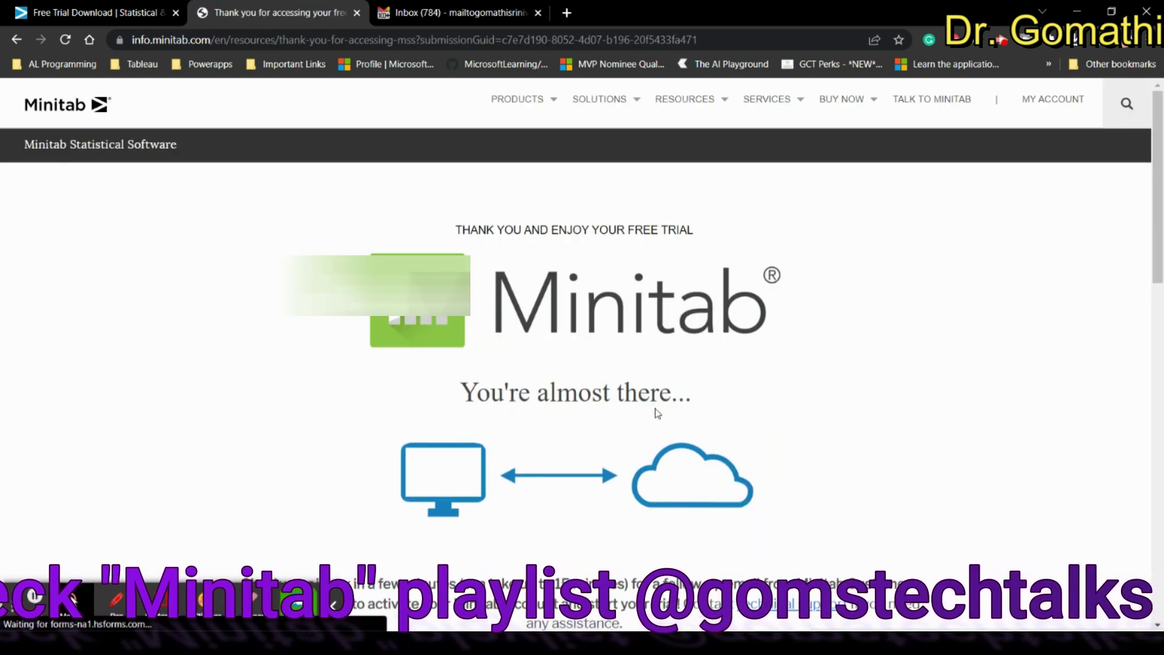
Scroll through the 'Thank you and enjoy your free trial' confirmation page.
{"action": "scroll", "coordinate": [654, 411], "scroll_direction": "down", "scroll_amount": 3}
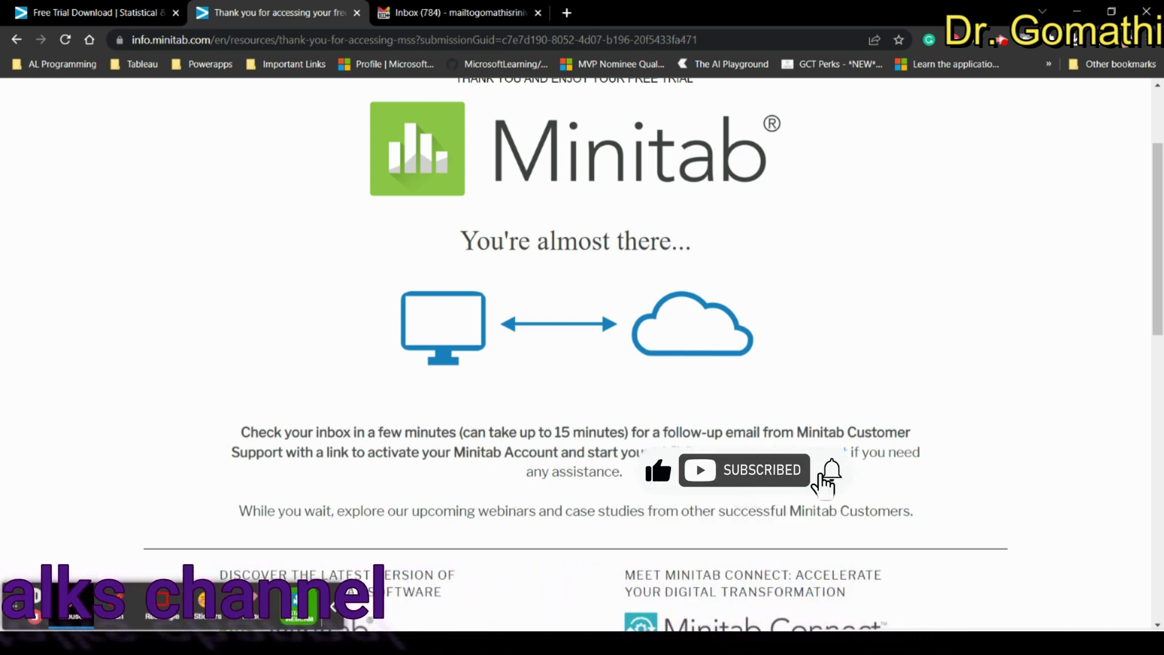
{"action": "scroll", "coordinate": [856, 466], "scroll_direction": "down", "scroll_amount": 6}
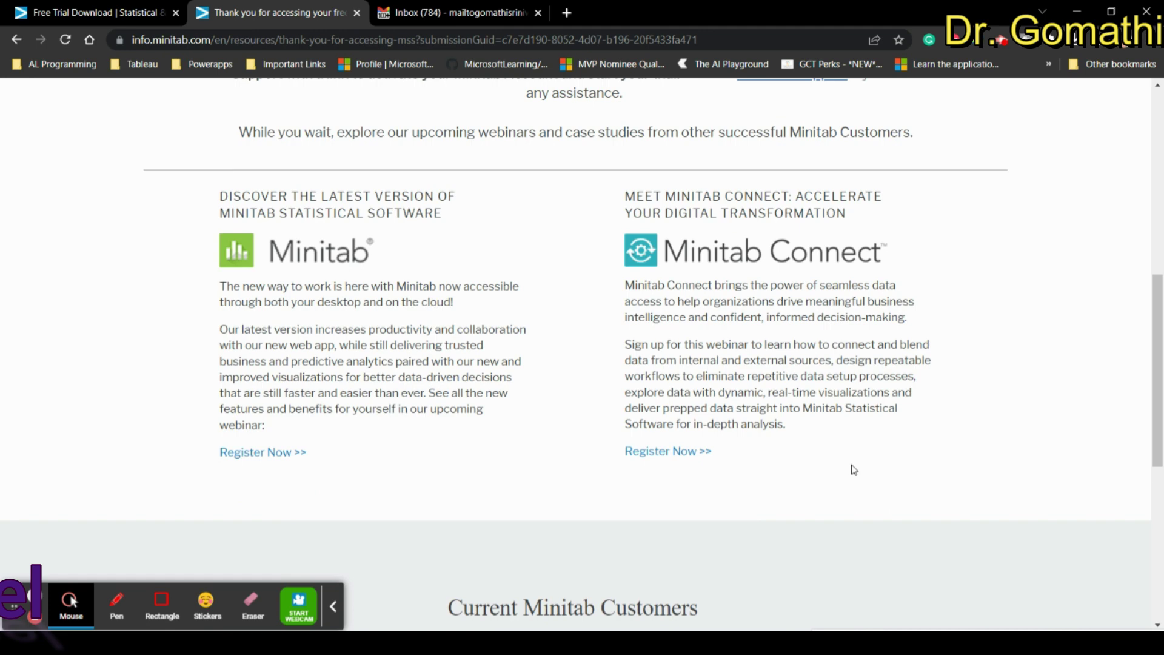
{"action": "scroll", "coordinate": [856, 466], "scroll_direction": "up", "scroll_amount": 4}
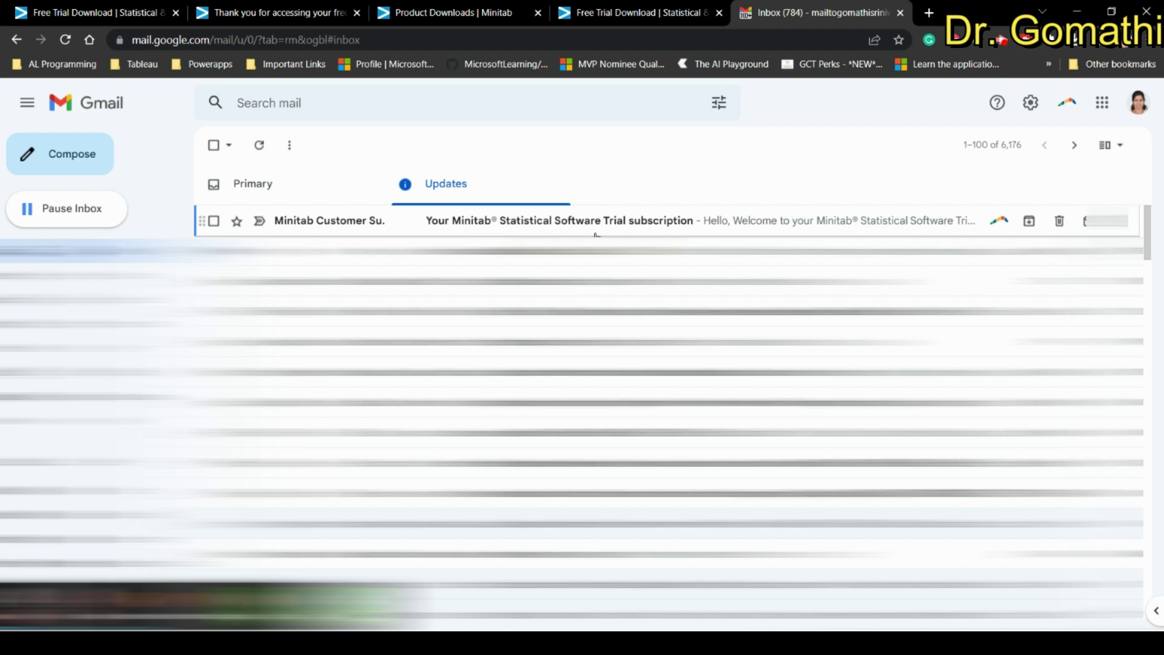
Open the 'Your Minitab Statistical Software Trial subscription' email and follow its activation link.
{"action": "left_click", "coordinate": [597, 231]}
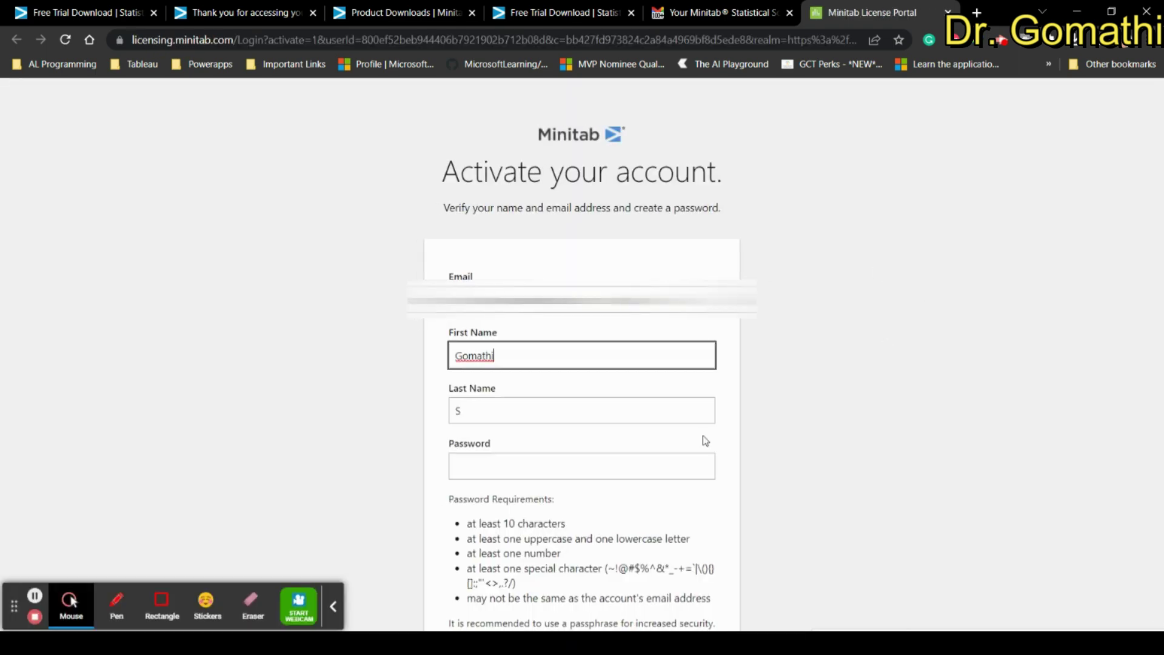
Enter an account password and check it against the listed password requirements.
{"action": "left_click", "coordinate": [487, 458]}
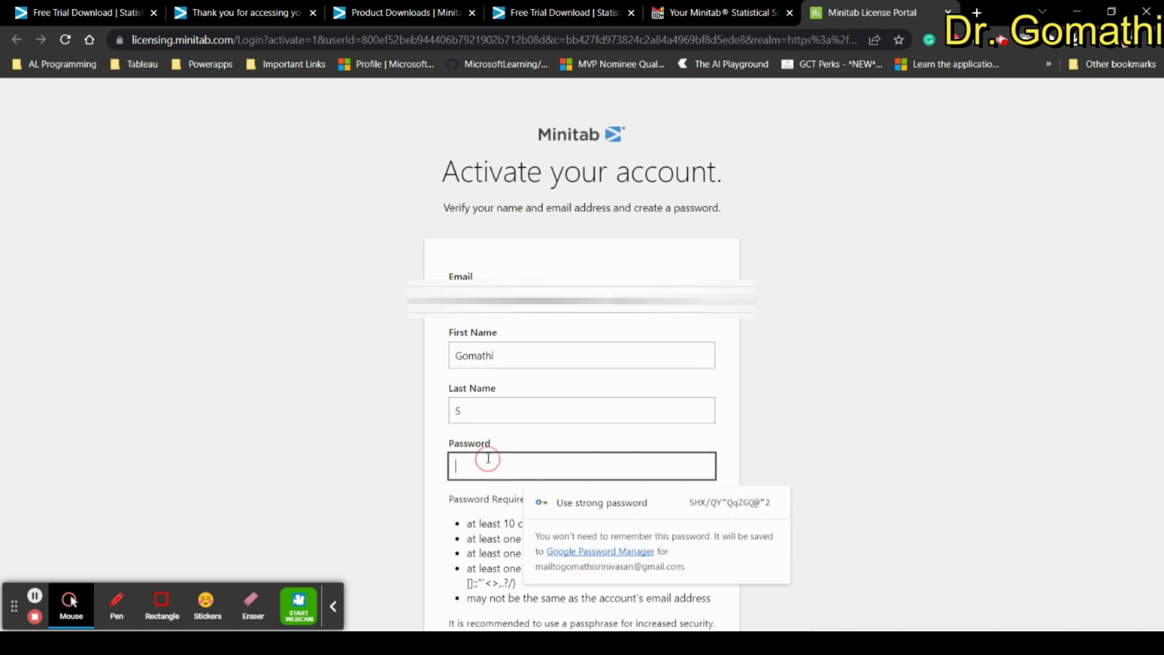
{"action": "type", "text": "•••••••"}
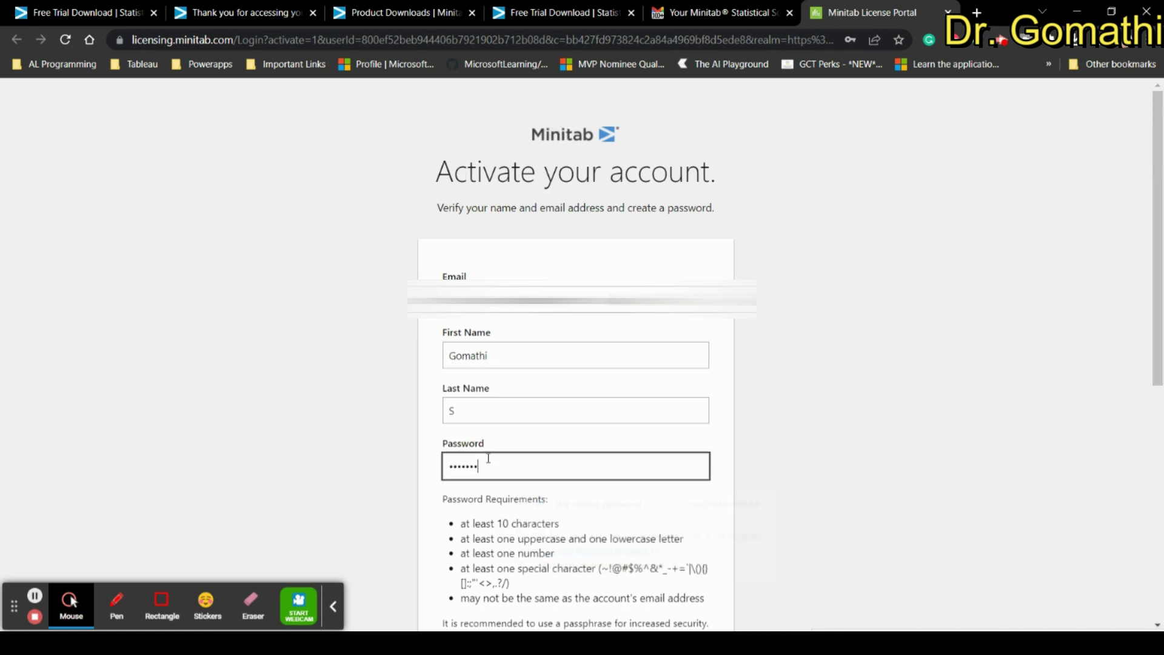
{"action": "type", "text": "•••••"}
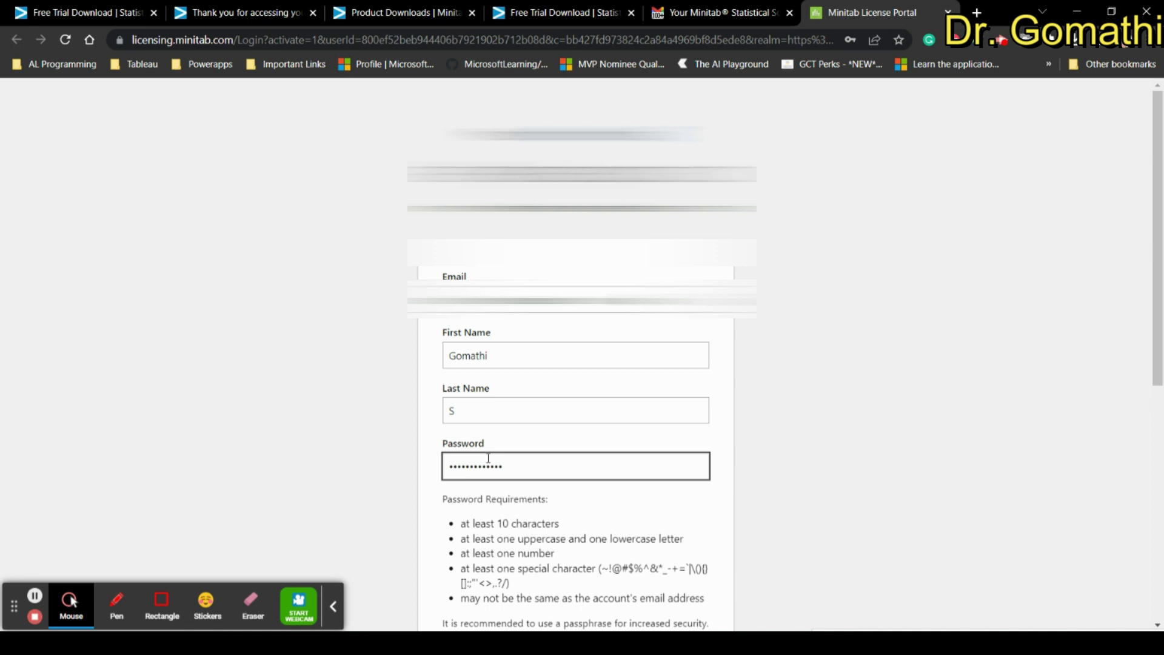
{"action": "scroll", "coordinate": [488, 459], "scroll_direction": "down", "scroll_amount": 2}
{"action": "left_click_drag", "start_coordinate": [463, 371], "coordinate": [559, 373]}
{"action": "left_click_drag", "start_coordinate": [462, 387], "coordinate": [681, 384]}
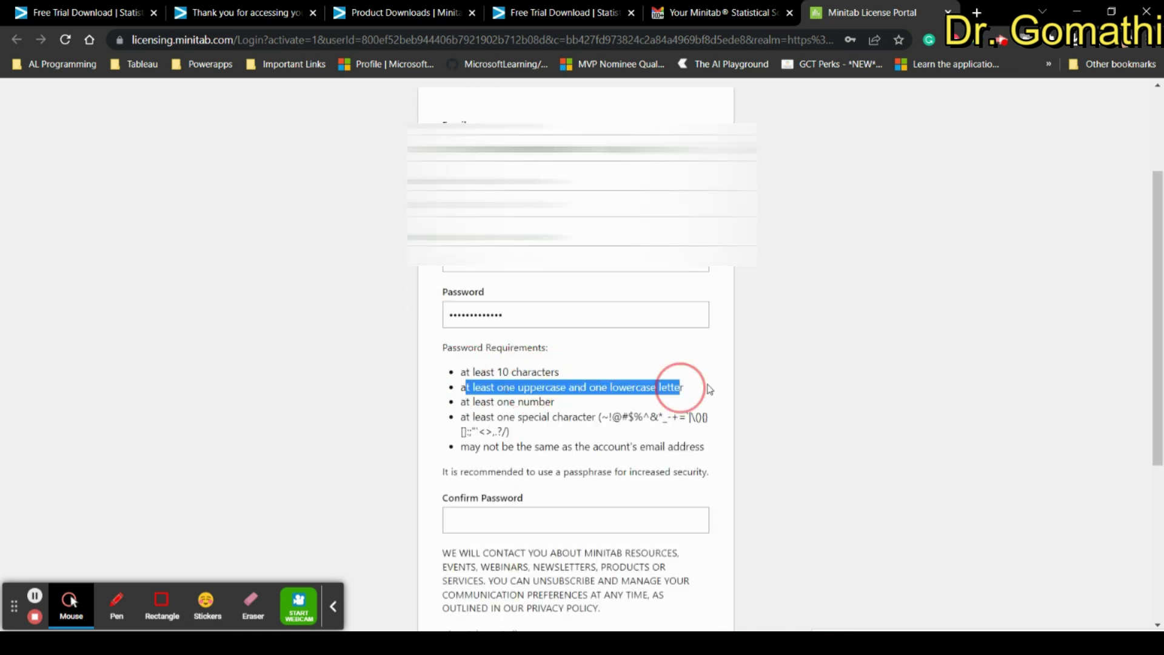
{"action": "left_click_drag", "start_coordinate": [474, 402], "coordinate": [597, 417]}
{"action": "left_click_drag", "start_coordinate": [470, 446], "coordinate": [584, 446]}
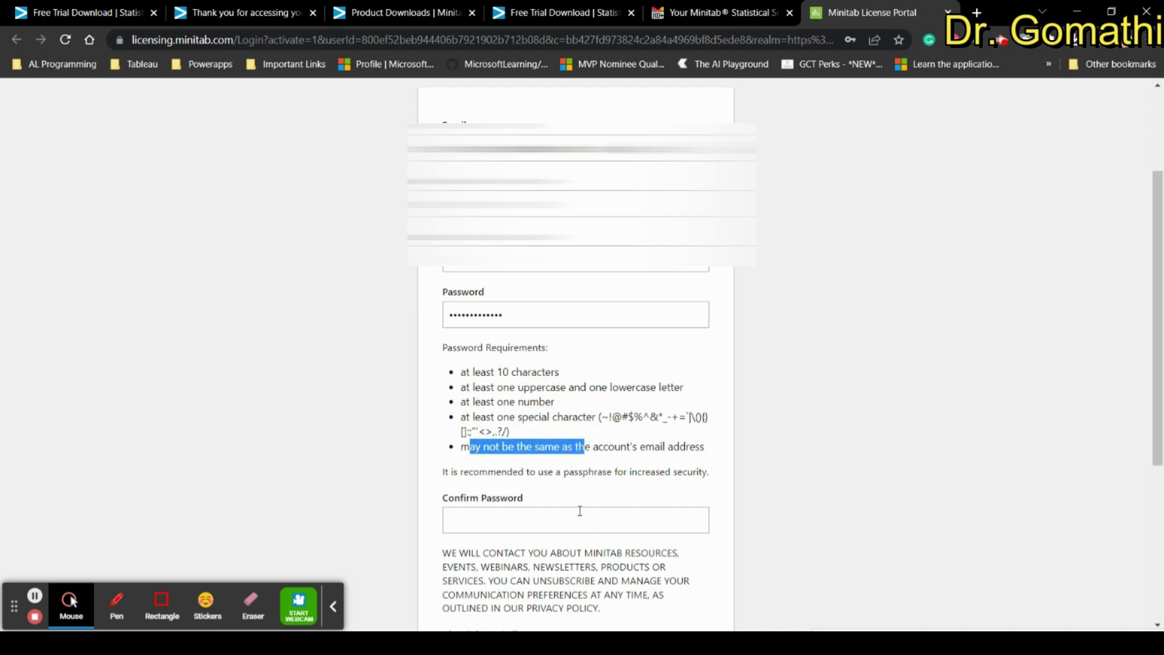
Replace the password with a compliant one, confirm it, and activate the account.
{"action": "left_click_drag", "start_coordinate": [521, 311], "coordinate": [426, 323]}
{"action": "type", "text": "********"}
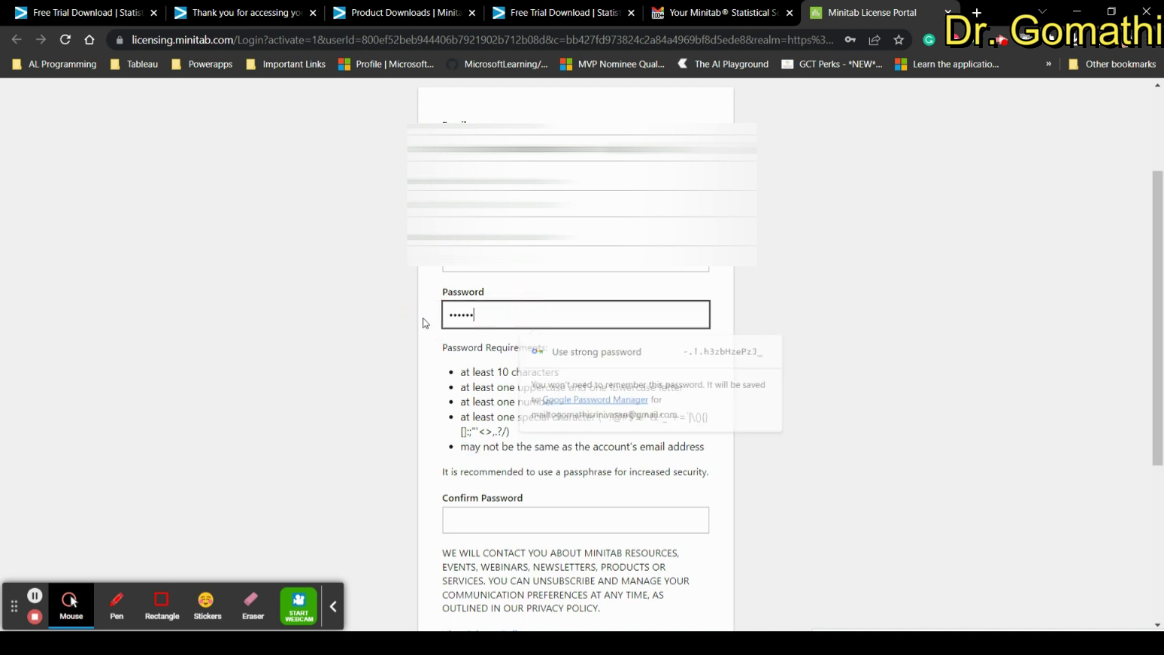
{"action": "type", "text": "*****"}
{"action": "key", "text": "Tab"}
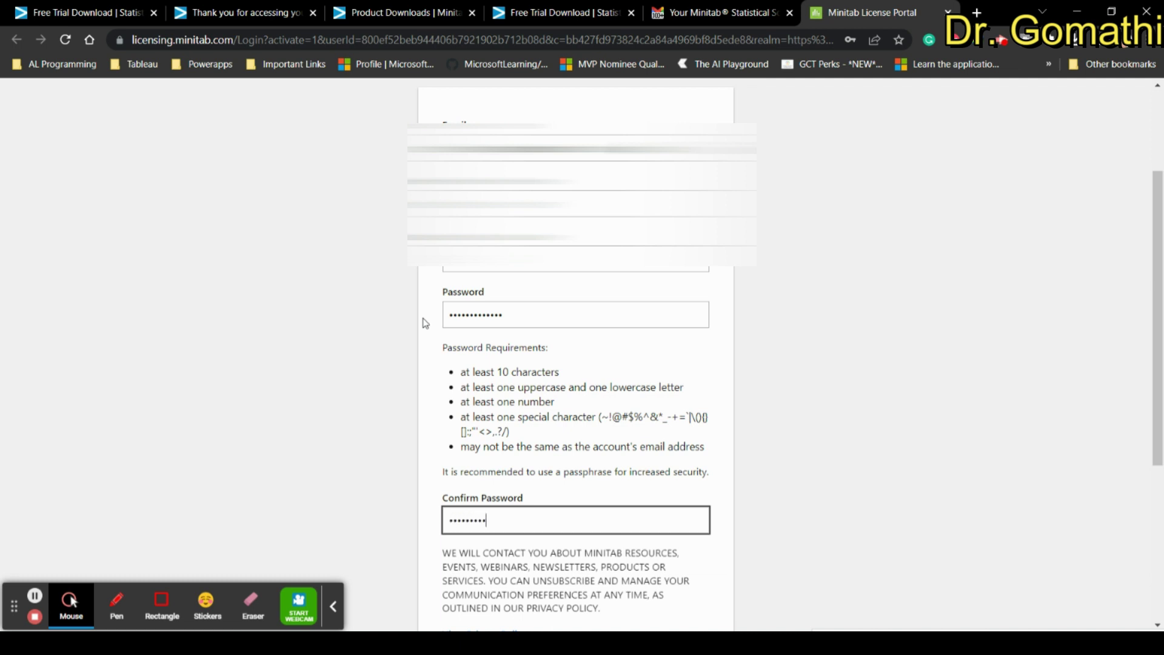
{"action": "scroll", "coordinate": [520, 307], "scroll_direction": "down", "scroll_amount": 5}
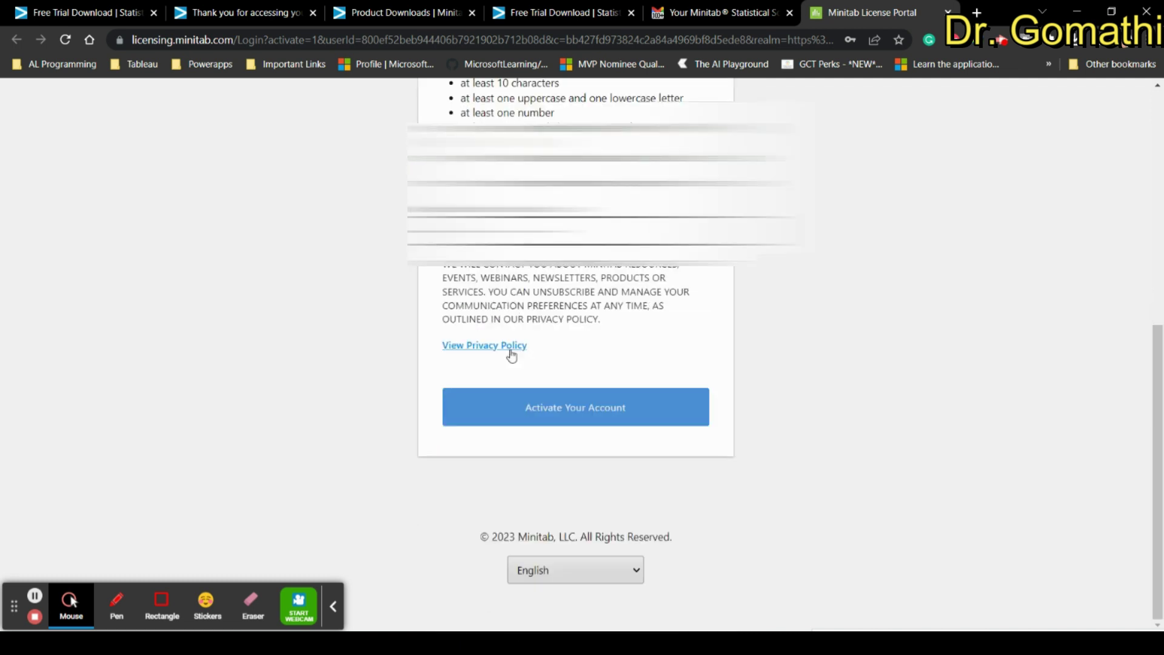
{"action": "left_click", "coordinate": [511, 418]}
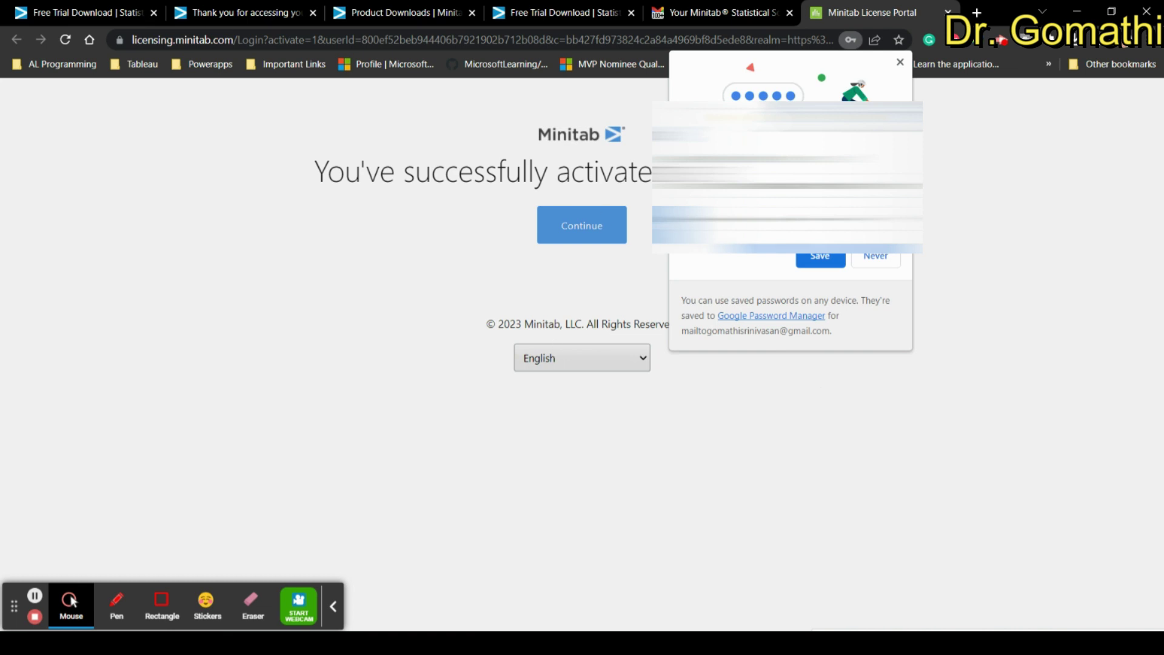
Decline saving the password, continue past activation, and accept the subscription agreement.
{"action": "left_click", "coordinate": [900, 63]}
{"action": "left_click", "coordinate": [591, 234]}
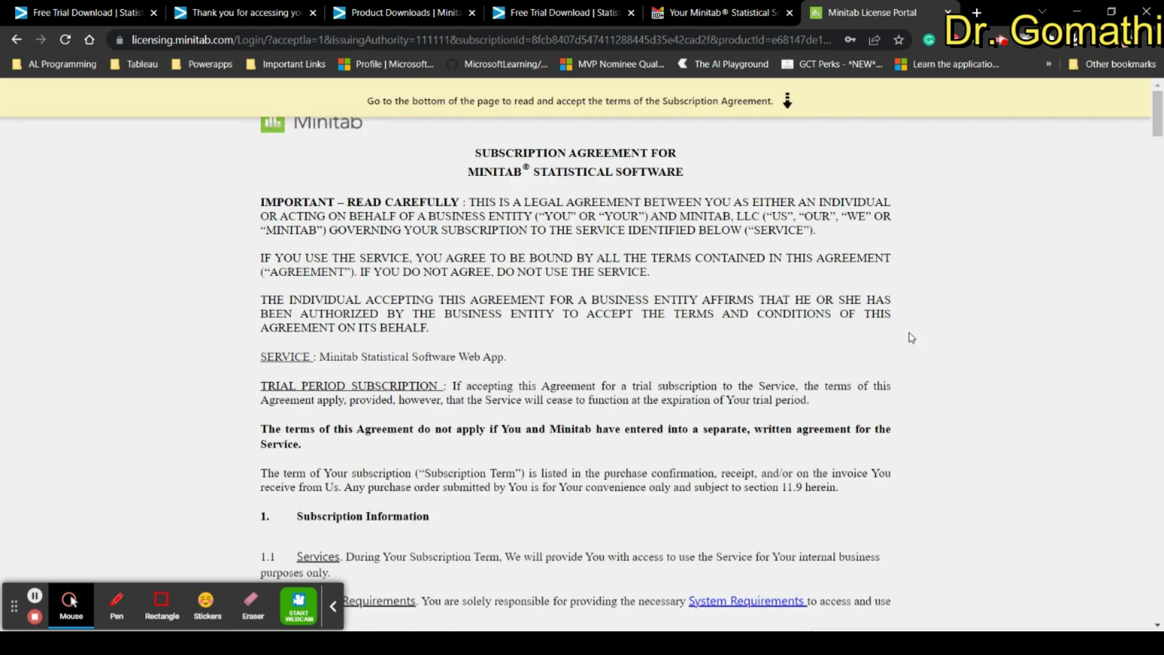
{"action": "scroll", "coordinate": [909, 332], "scroll_direction": "down", "scroll_amount": 20}
{"action": "scroll", "coordinate": [863, 313], "scroll_direction": "down", "scroll_amount": 20}
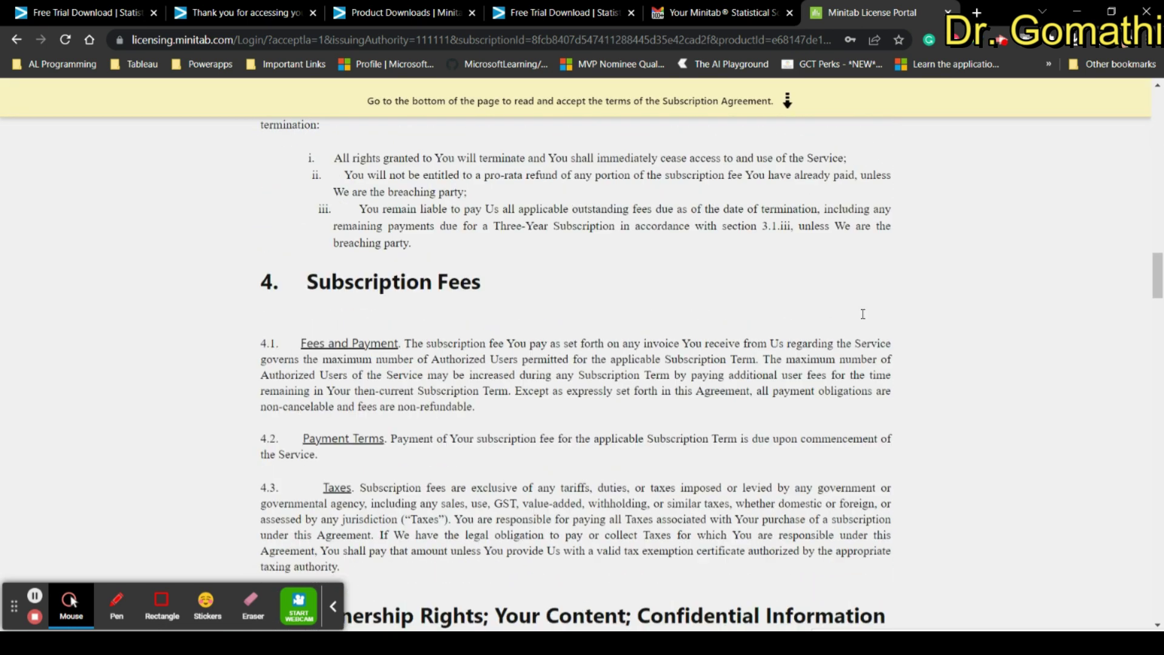
{"action": "scroll", "coordinate": [863, 316], "scroll_direction": "down", "scroll_amount": 20}
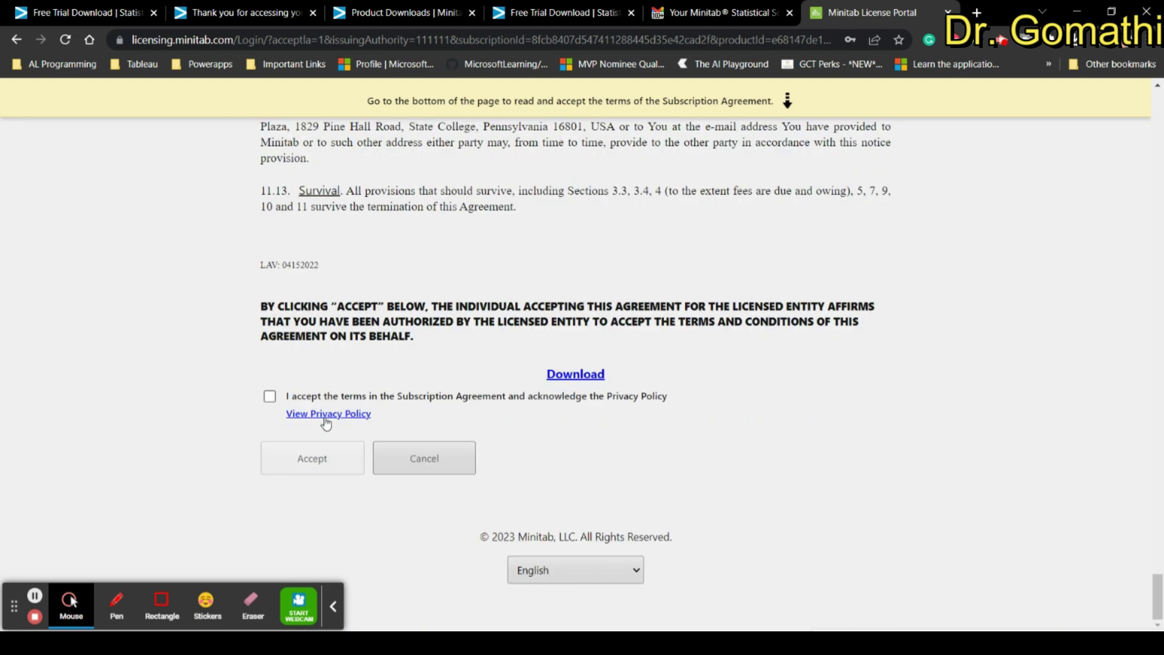
{"action": "left_click", "coordinate": [270, 396]}
{"action": "left_click", "coordinate": [313, 458]}
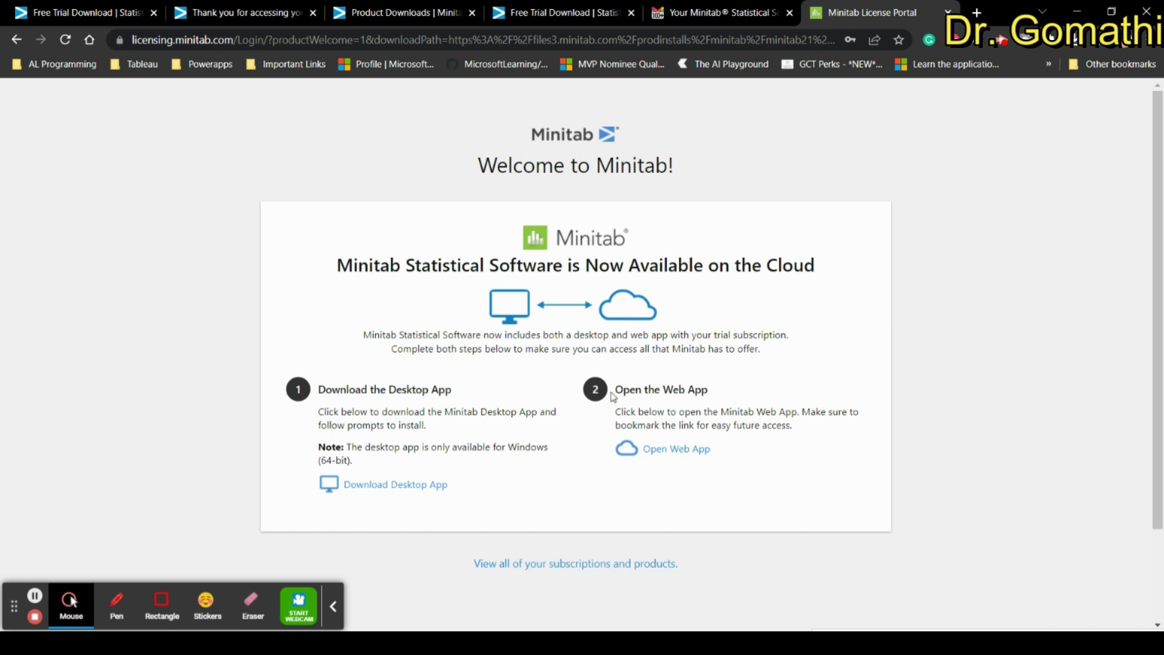
Start downloading the 64-bit desktop installer in the background, then launch the Minitab web app.
{"action": "left_click", "coordinate": [397, 488]}
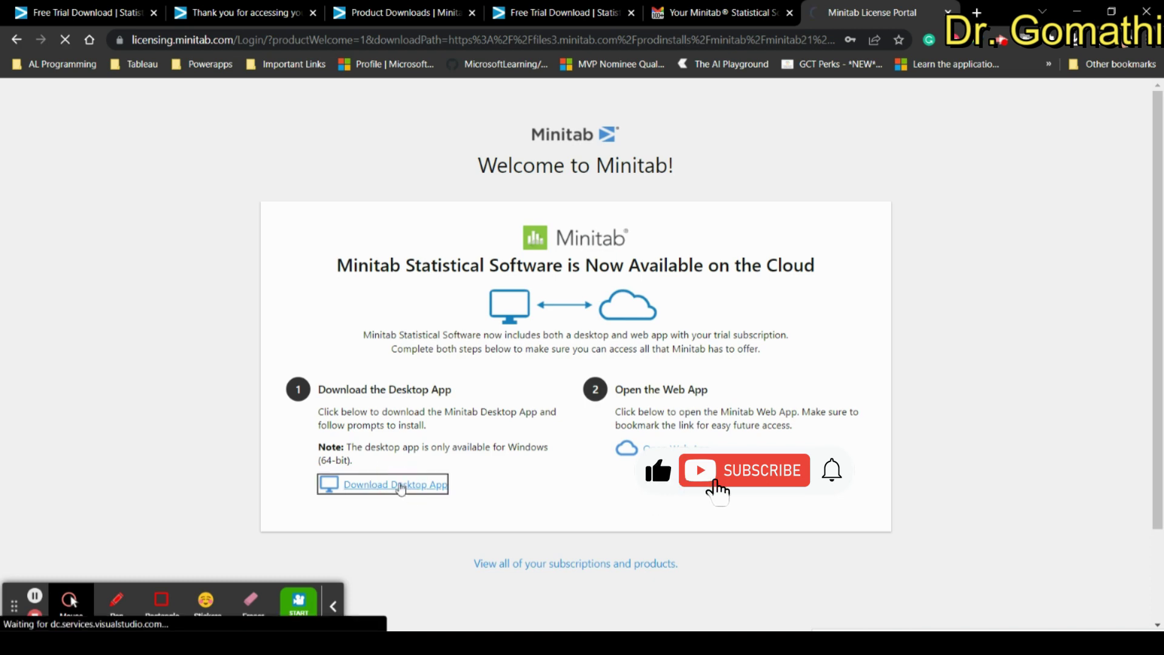
{"action": "left_click_drag", "start_coordinate": [319, 460], "coordinate": [355, 464]}
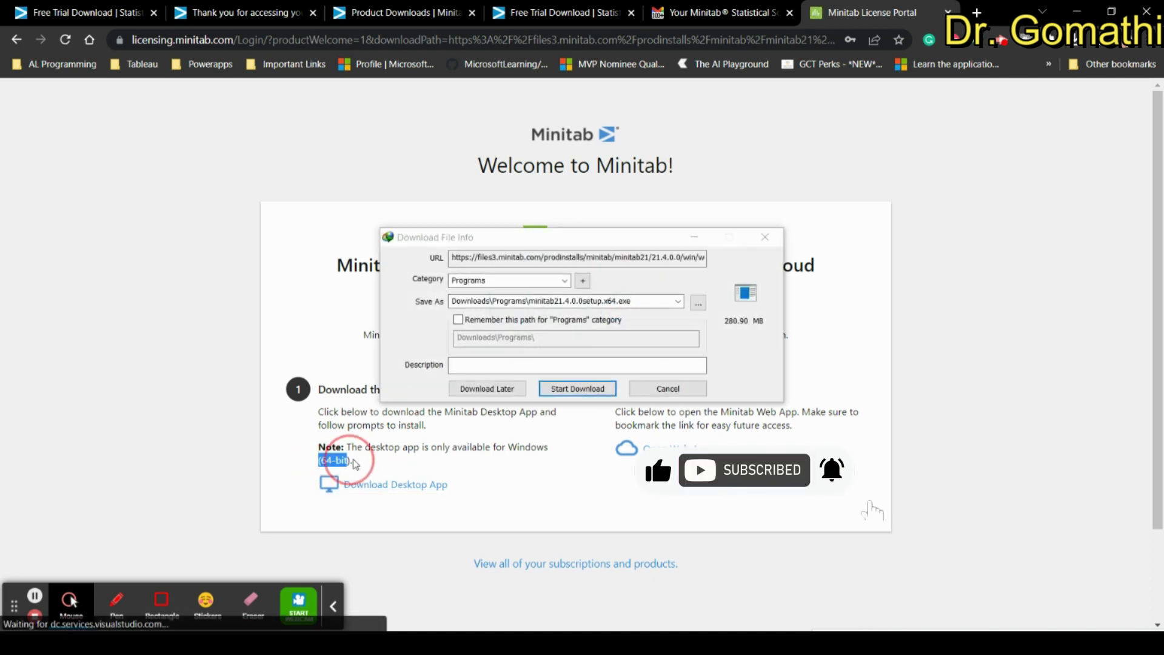
{"action": "left_click", "coordinate": [564, 389]}
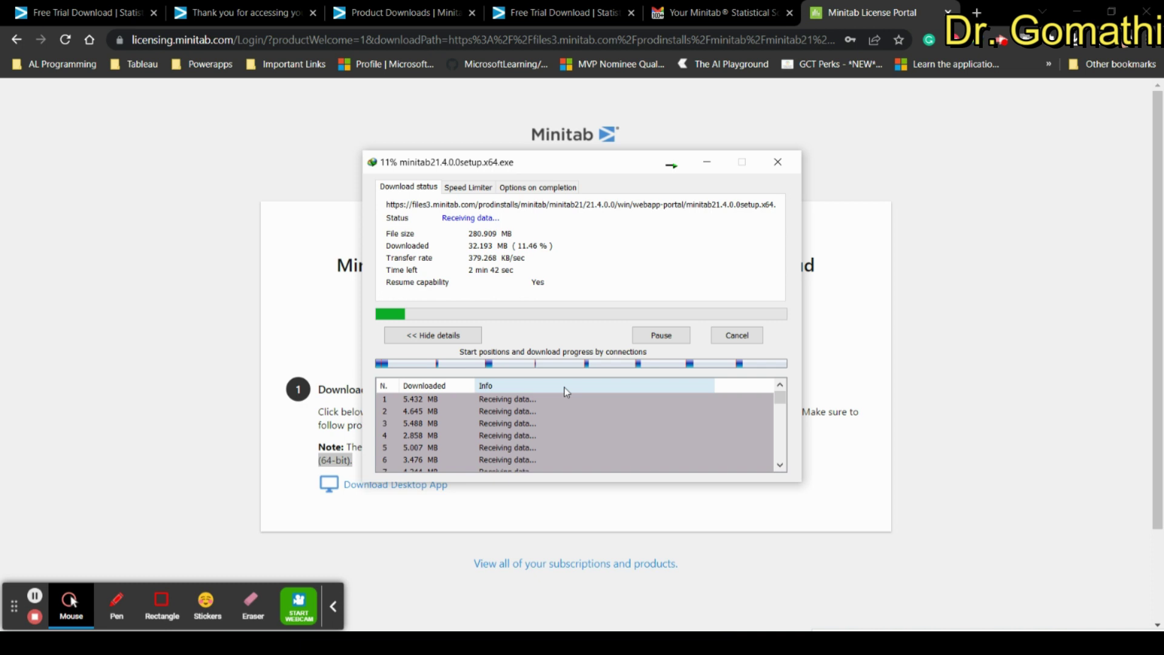
{"action": "left_click", "coordinate": [707, 162]}
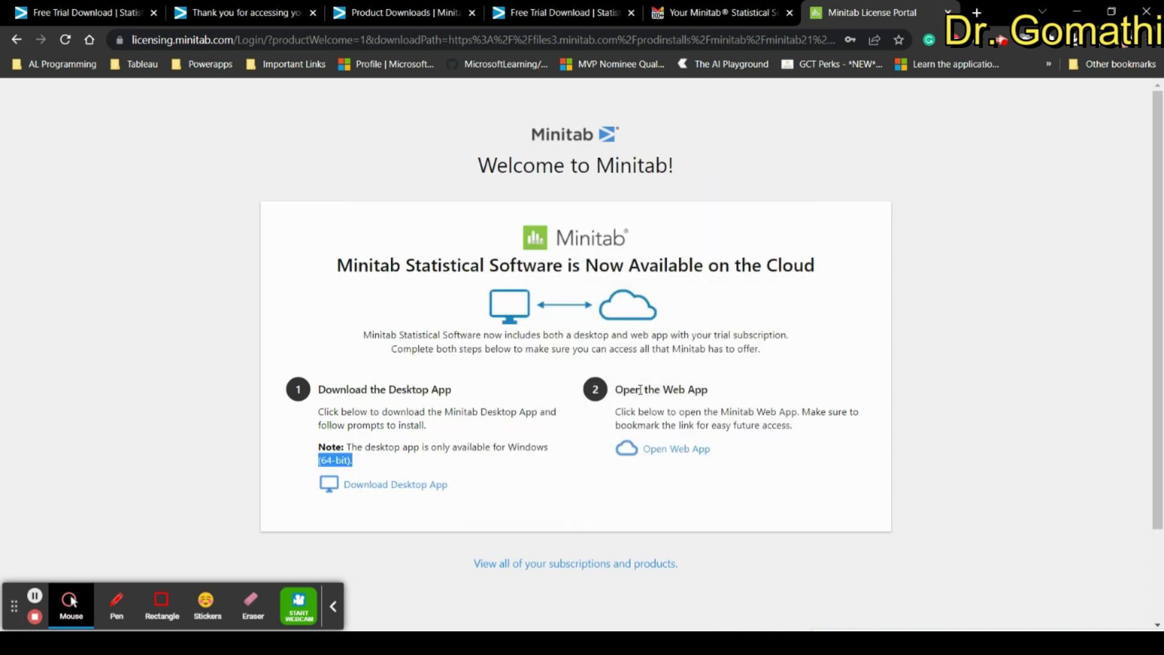
{"action": "left_click", "coordinate": [663, 454]}
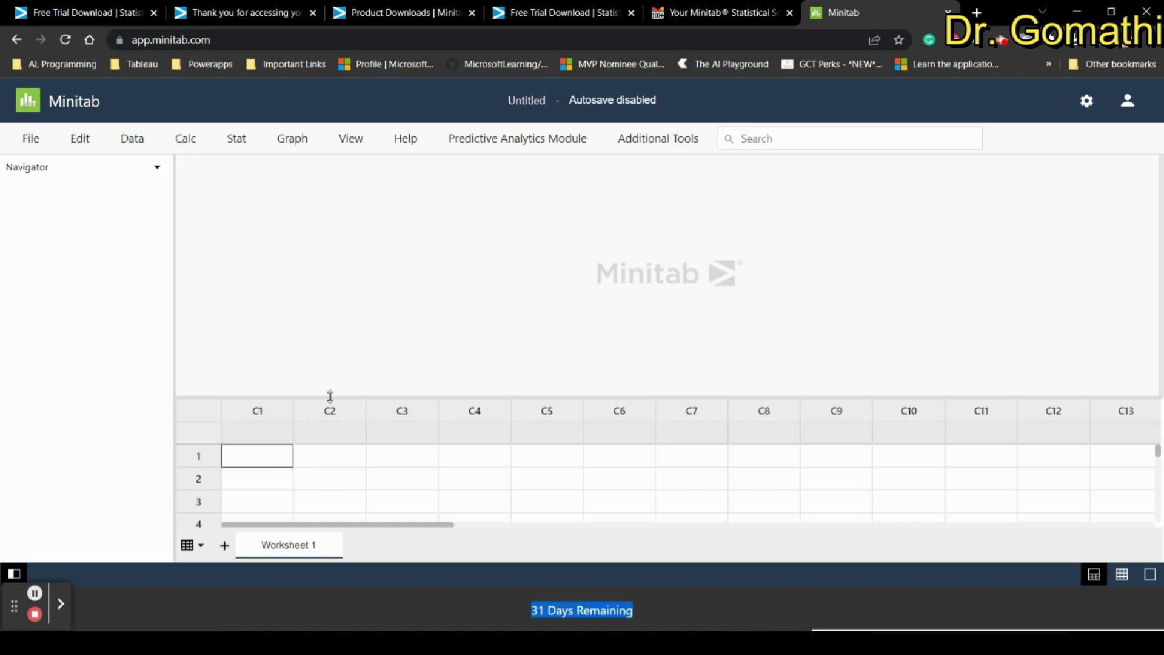
Drag the output pane splitter upward so the empty Worksheet 1 grid shows rows 1–8.
{"action": "left_click_drag", "start_coordinate": [330, 396], "coordinate": [332, 287]}
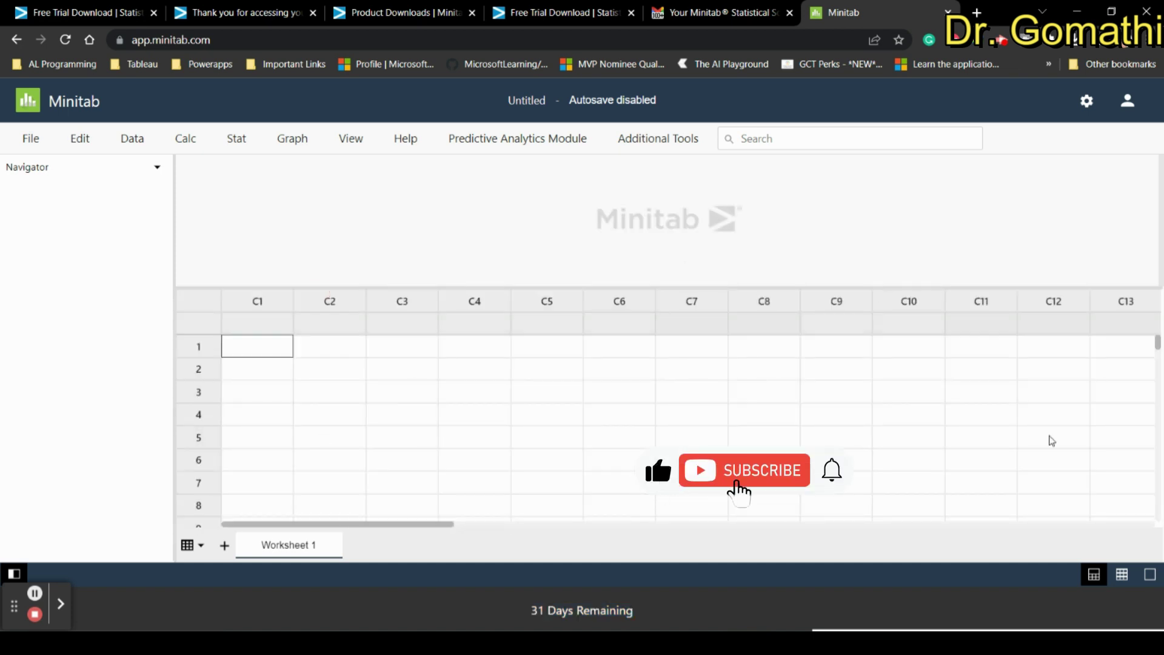
{"action": "left_click", "coordinate": [258, 301]}
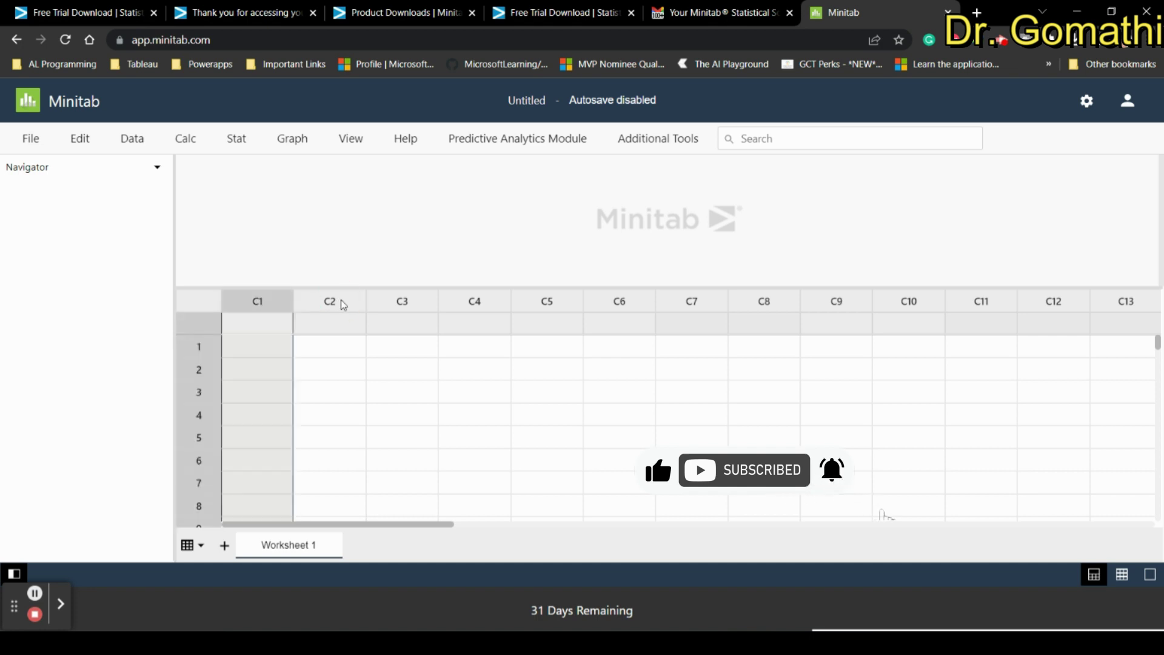
{"action": "left_click", "coordinate": [331, 301]}
{"action": "left_click", "coordinate": [260, 352]}
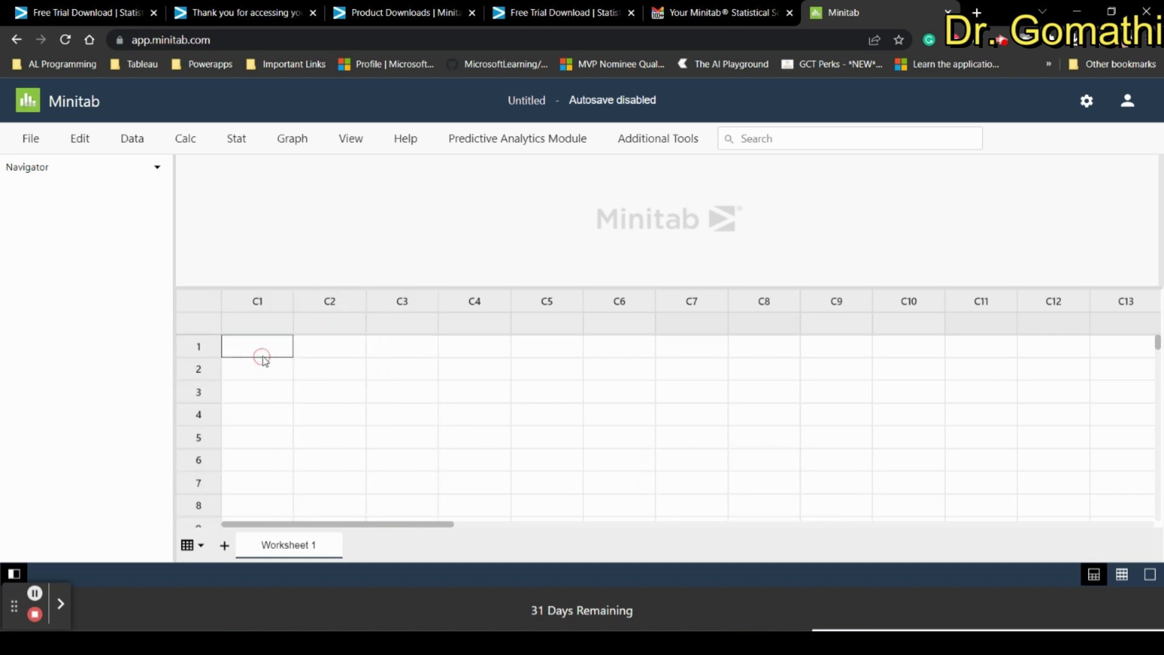
{"action": "left_click", "coordinate": [374, 354]}
{"action": "left_click", "coordinate": [320, 365]}
{"action": "left_click", "coordinate": [435, 351]}
{"action": "left_click", "coordinate": [619, 355]}
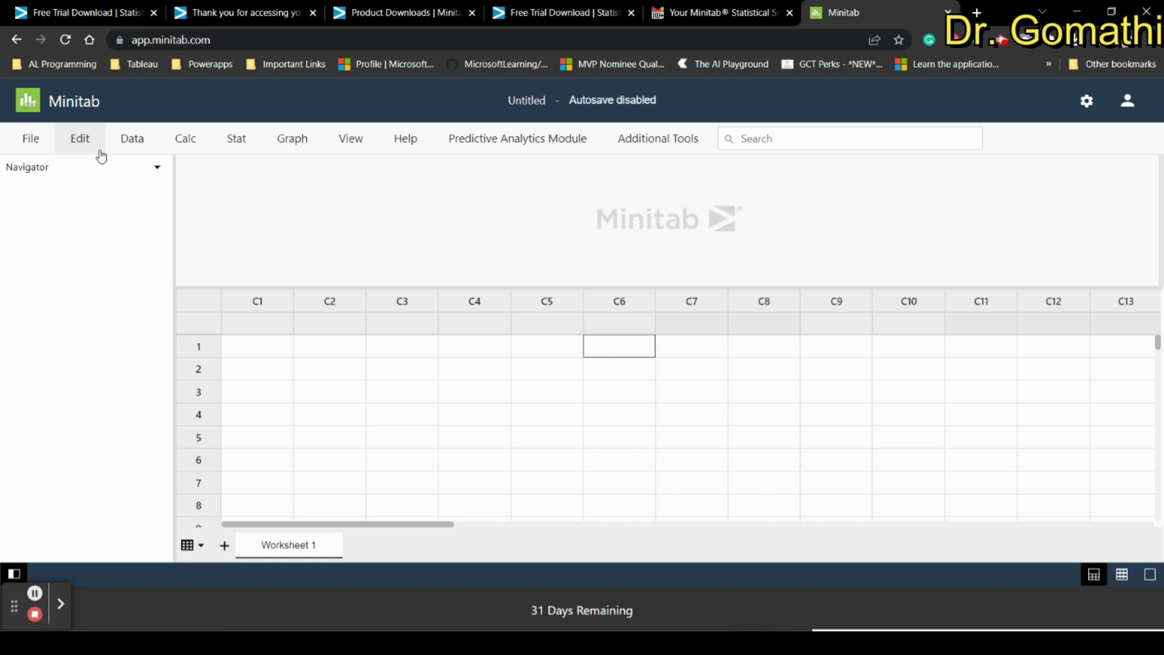
{"action": "left_click", "coordinate": [20, 137]}
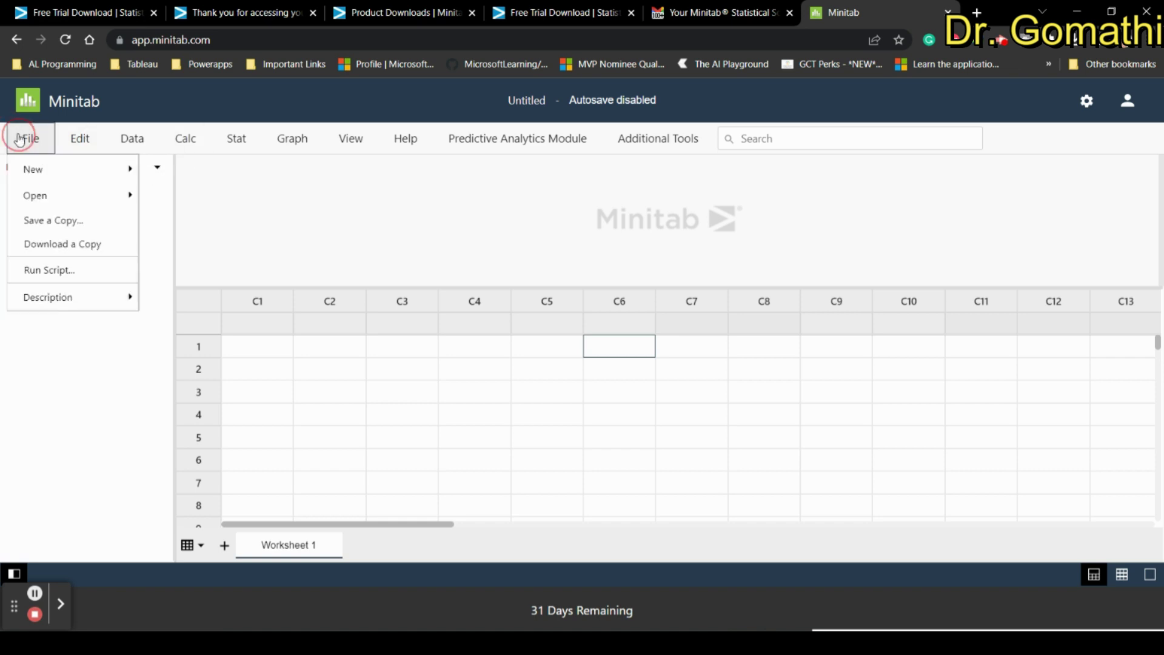
{"action": "left_click", "coordinate": [39, 192]}
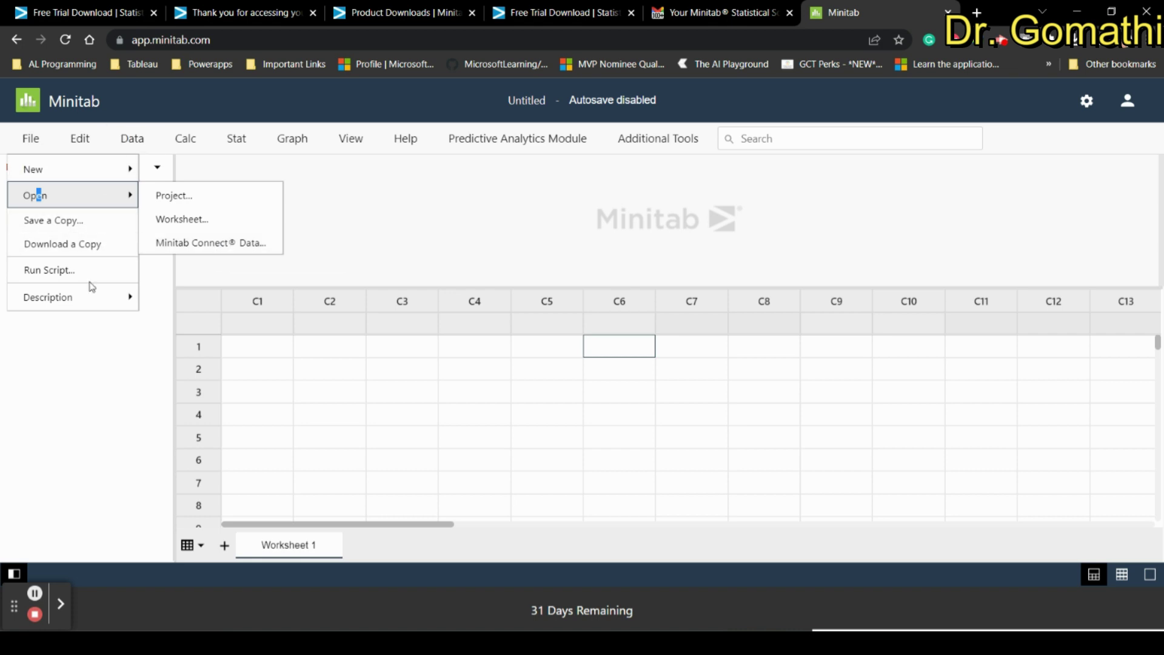
{"action": "left_click", "coordinate": [69, 141]}
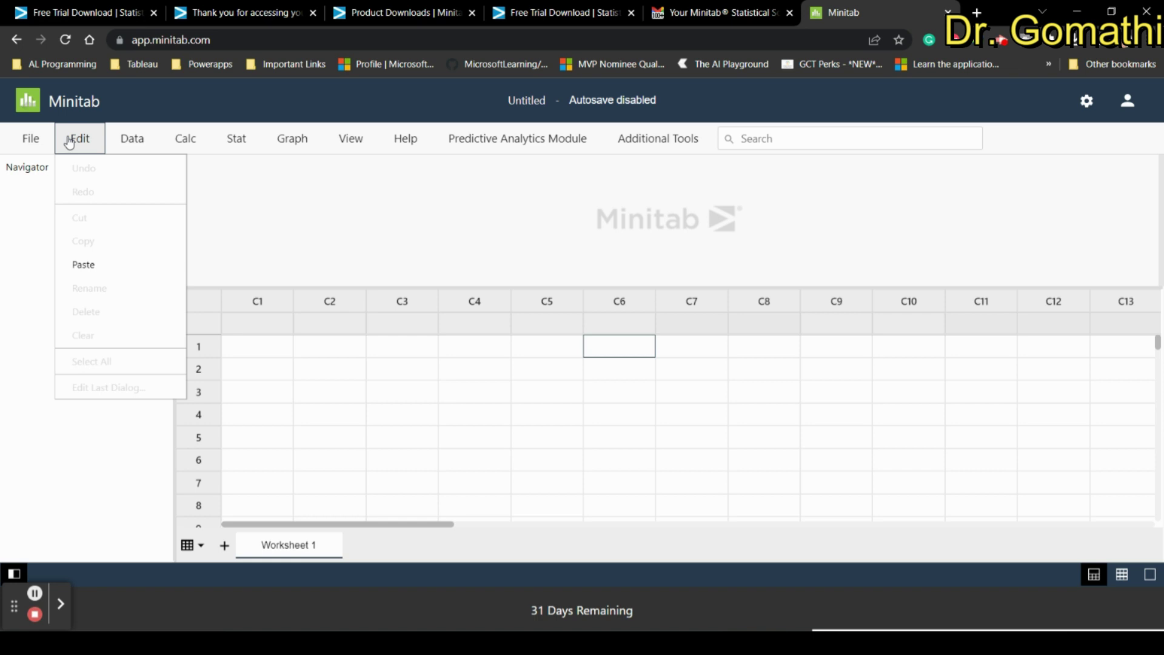
{"action": "left_click", "coordinate": [134, 140]}
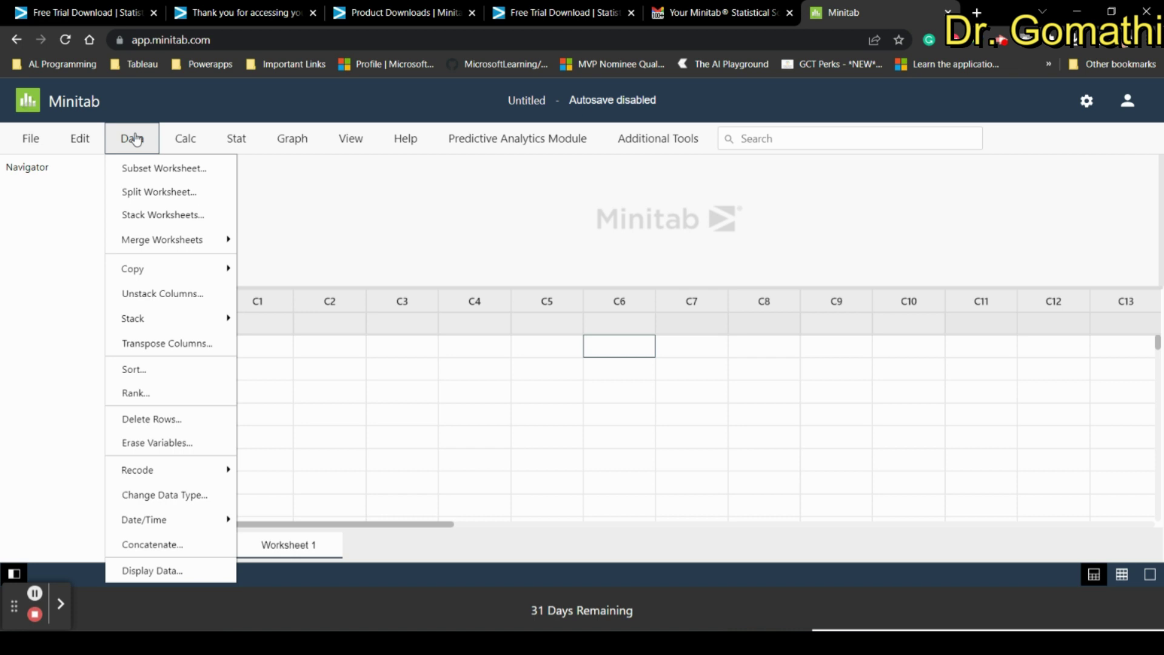
{"action": "left_click", "coordinate": [185, 138]}
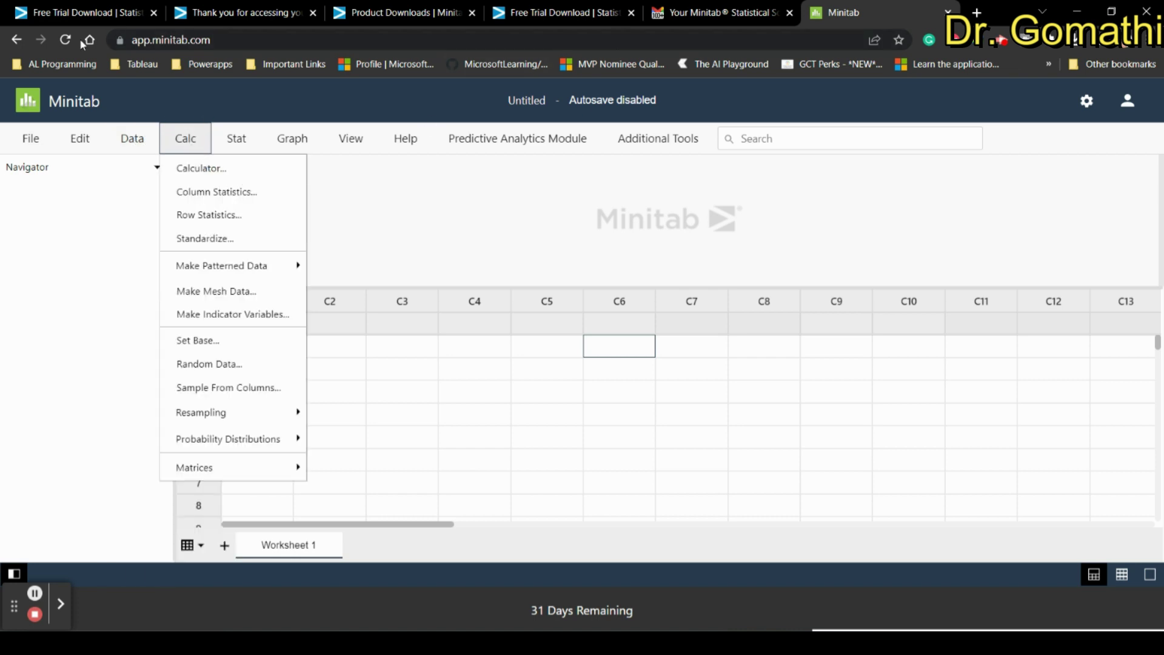
{"action": "left_click", "coordinate": [273, 42]}
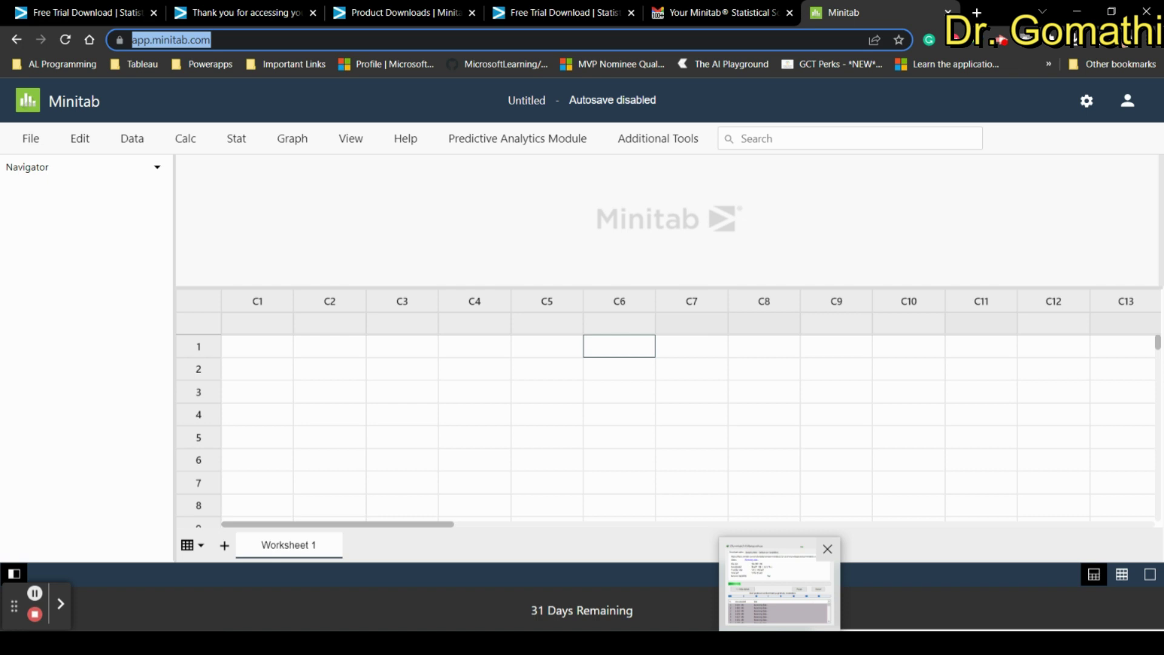
{"action": "left_click", "coordinate": [737, 545]}
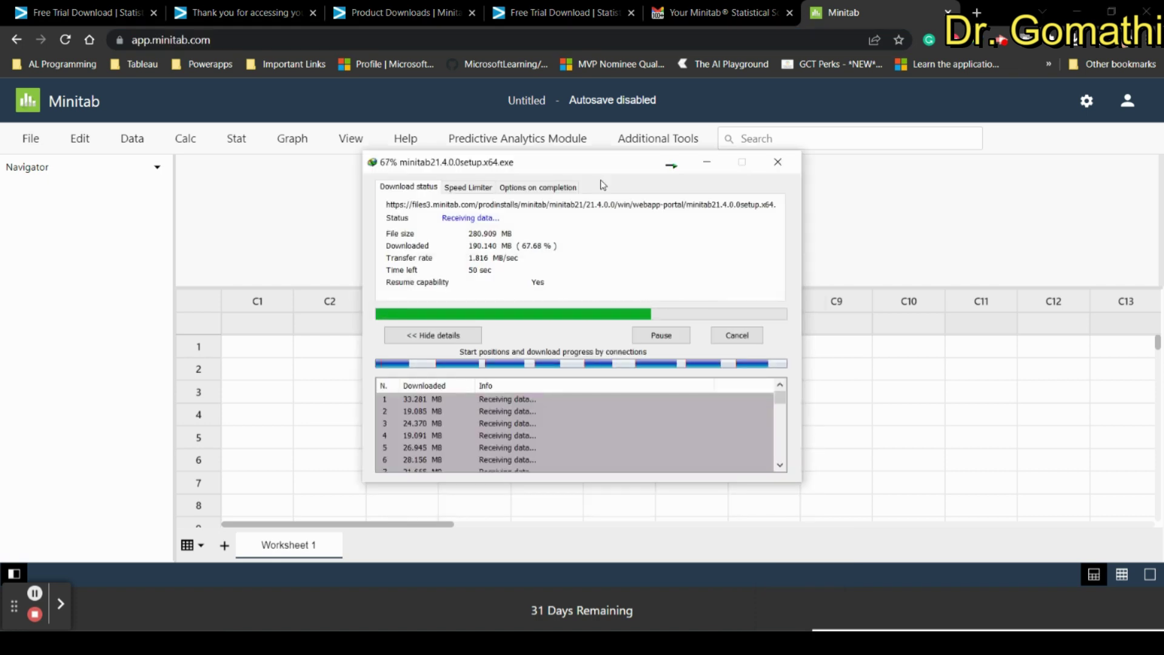
{"action": "left_click", "coordinate": [894, 199]}
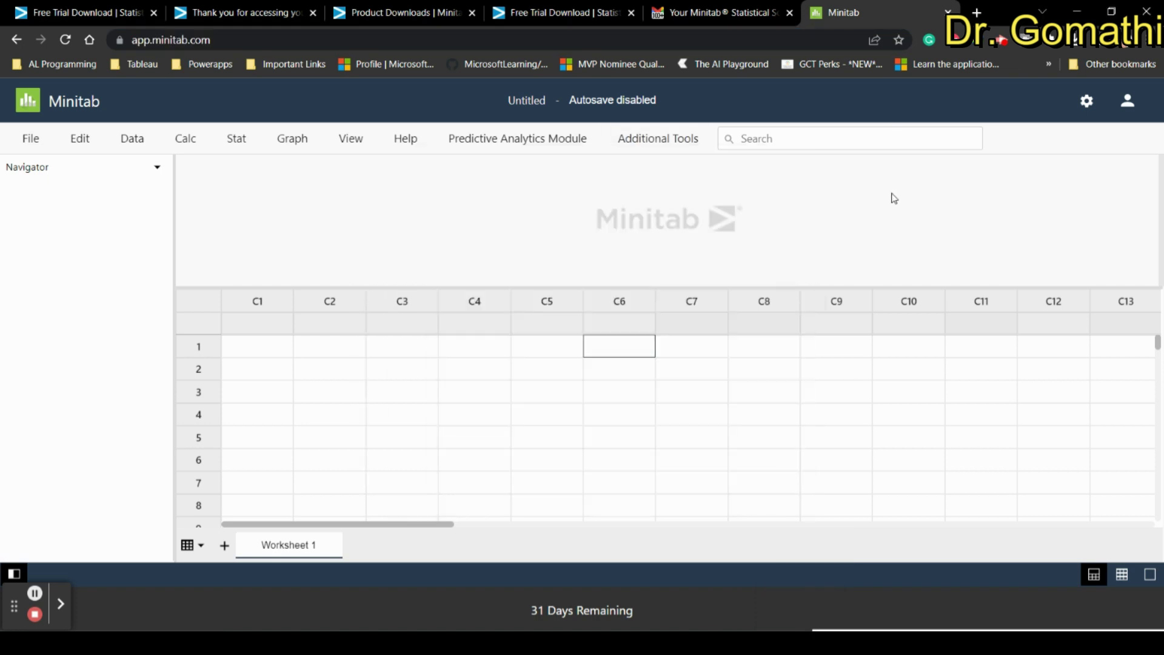
{"action": "left_click", "coordinate": [653, 145]}
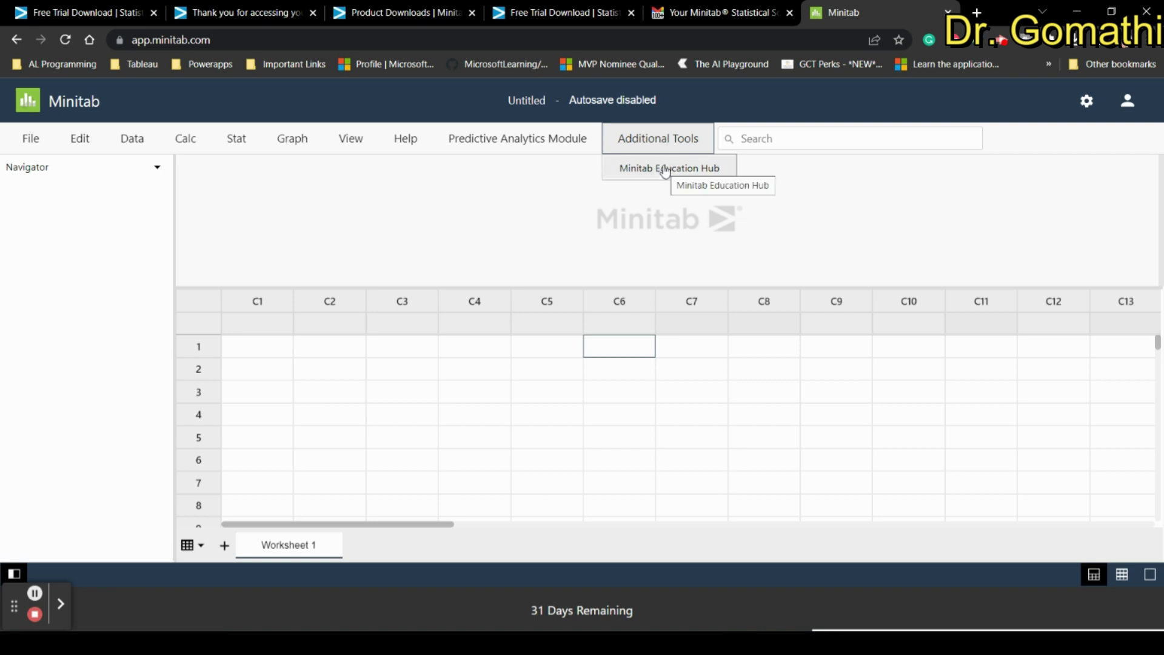
{"action": "left_click", "coordinate": [508, 138]}
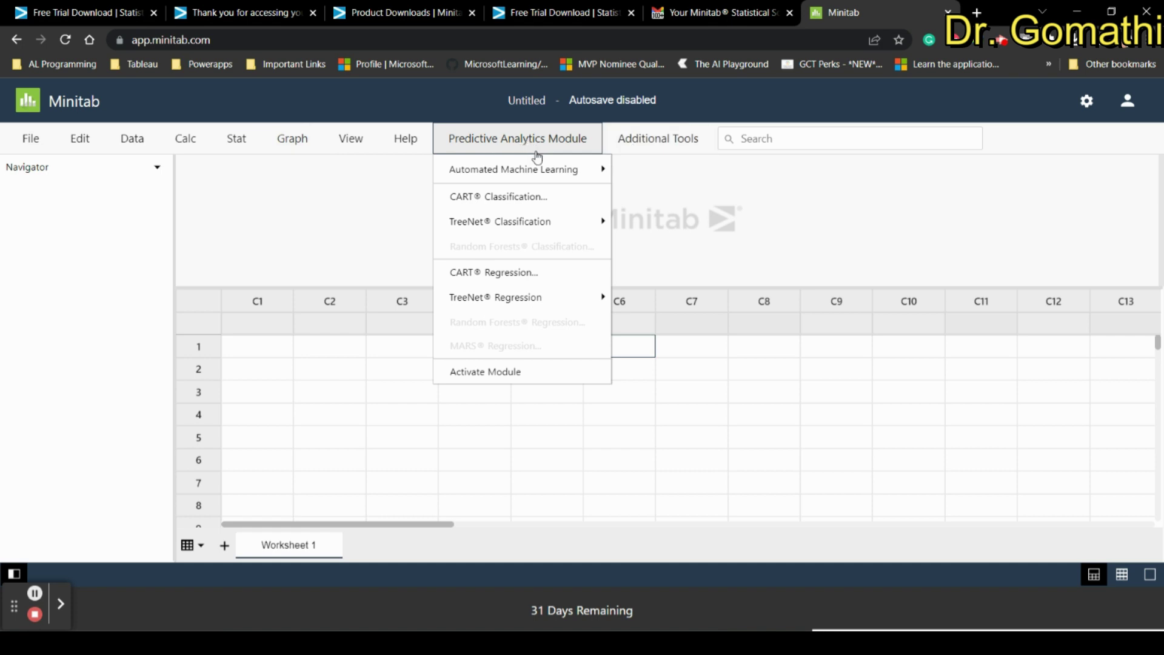
{"action": "left_click", "coordinate": [303, 148]}
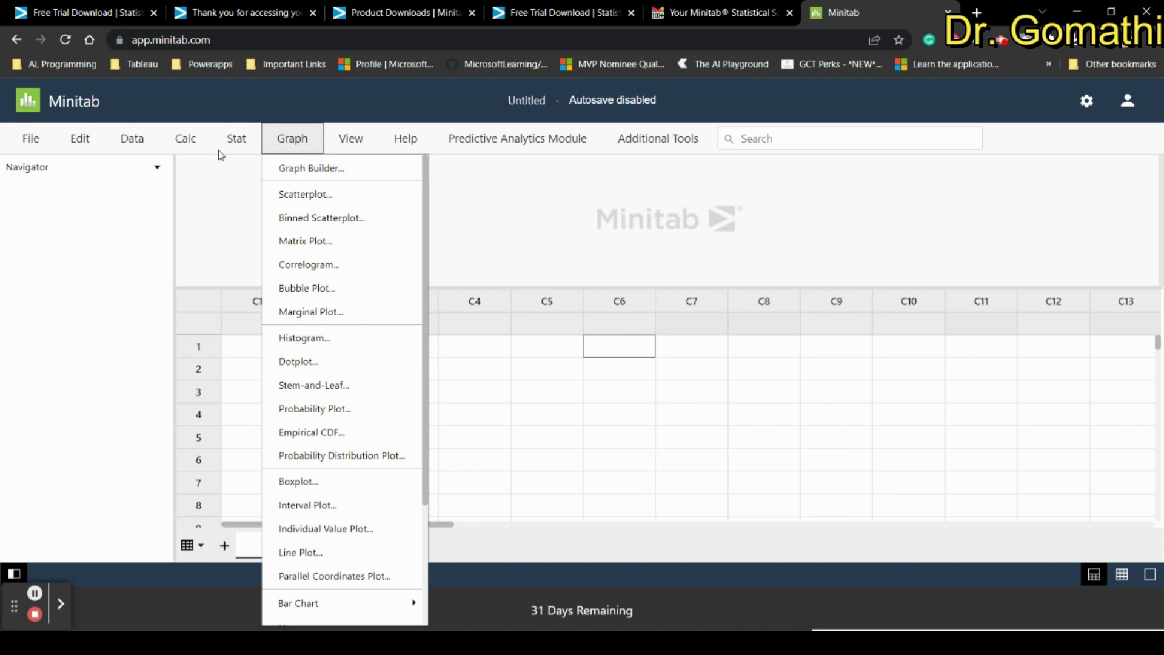
{"action": "left_click", "coordinate": [237, 146]}
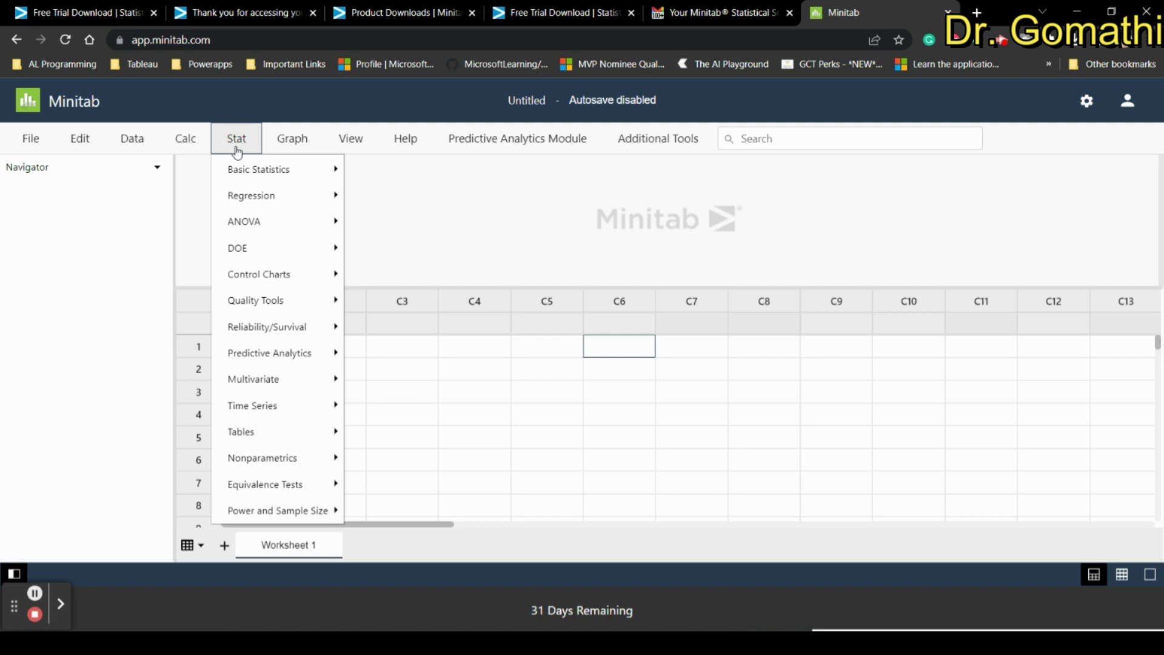
{"action": "left_click", "coordinate": [188, 149]}
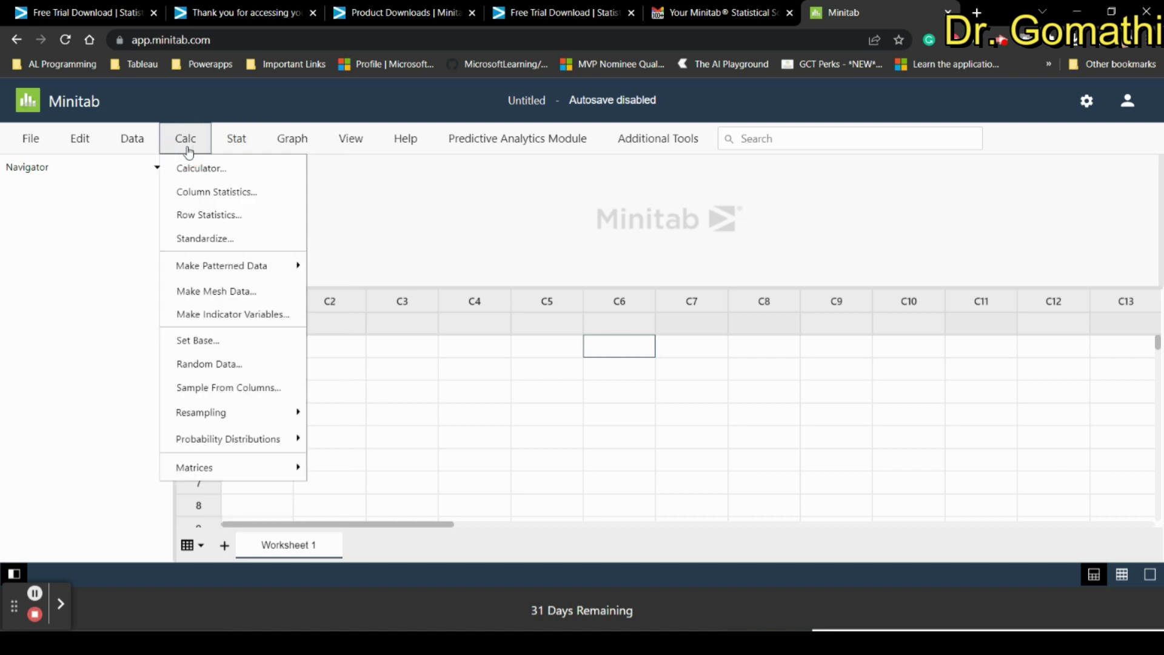
{"action": "left_click", "coordinate": [137, 144]}
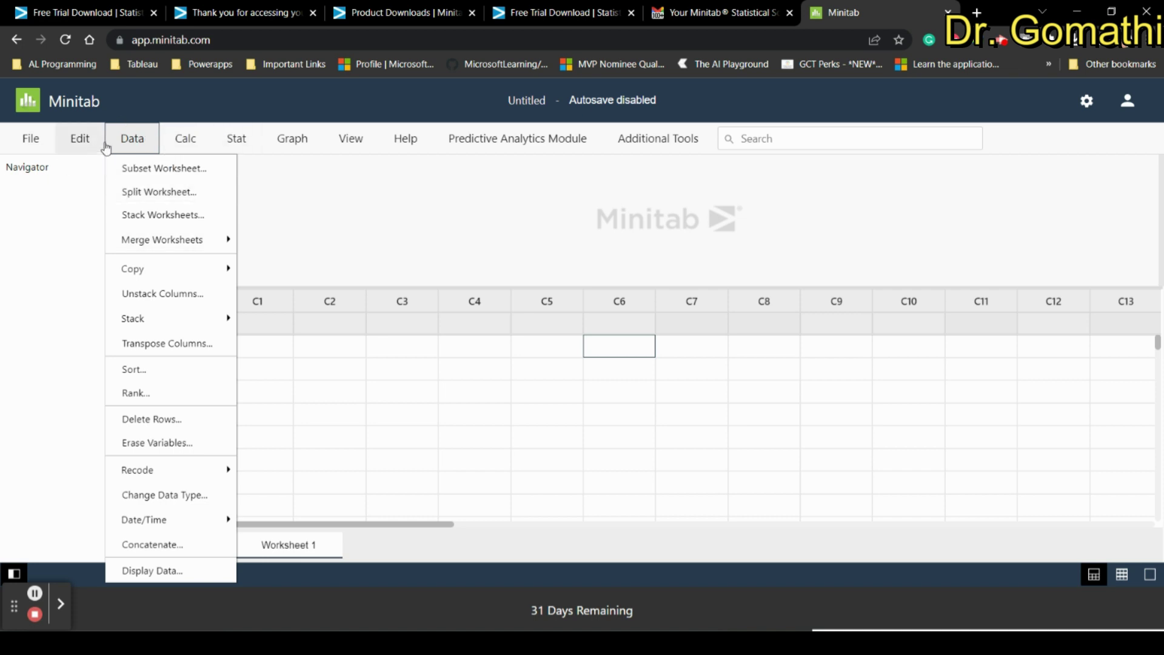
{"action": "left_click", "coordinate": [80, 143]}
{"action": "left_click", "coordinate": [146, 148]}
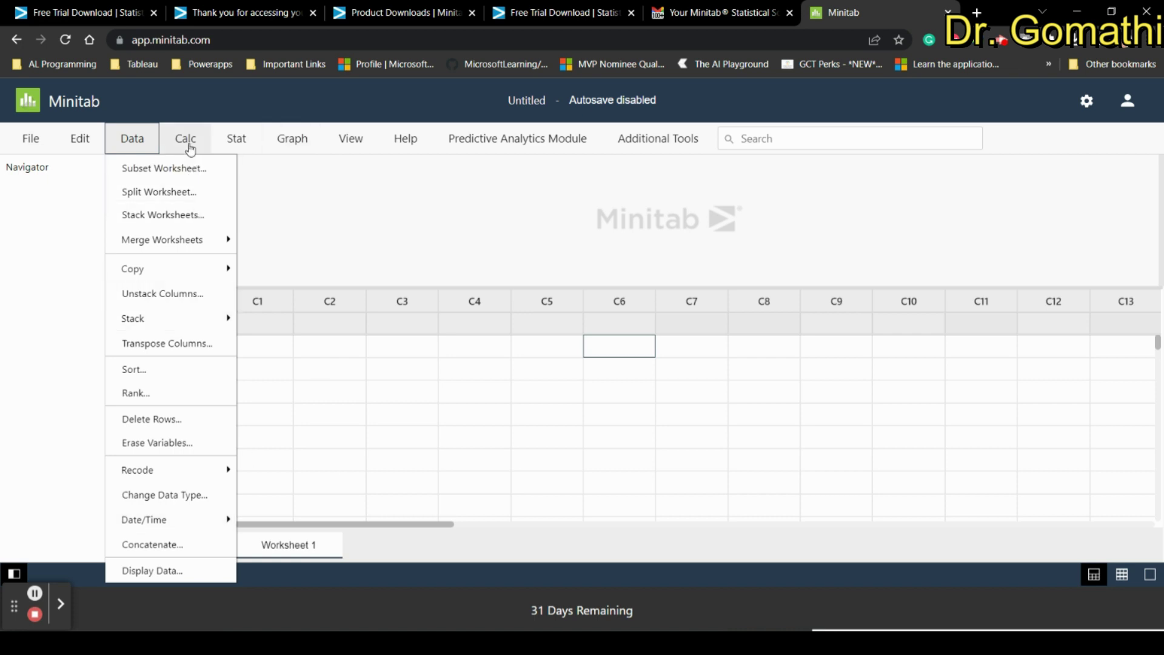
{"action": "left_click", "coordinate": [733, 41]}
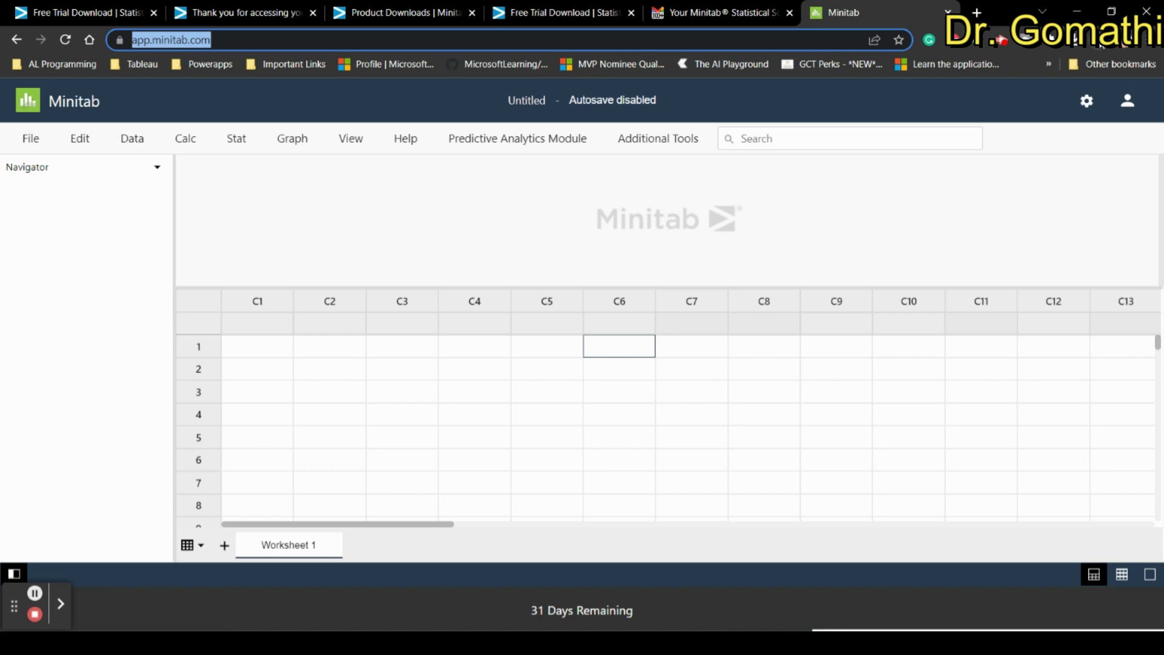
Bookmark the Minitab web app page to the bookmarks bar under the name Minitab.
{"action": "left_click", "coordinate": [882, 38]}
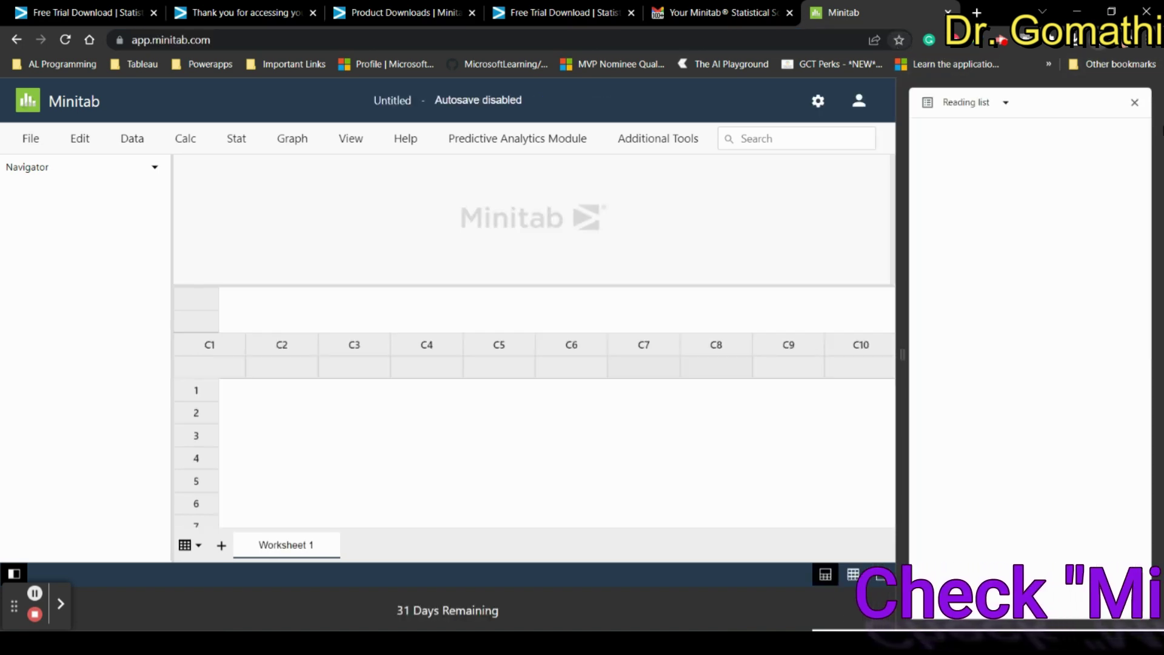
{"action": "left_click", "coordinate": [1134, 102]}
{"action": "left_click", "coordinate": [898, 40]}
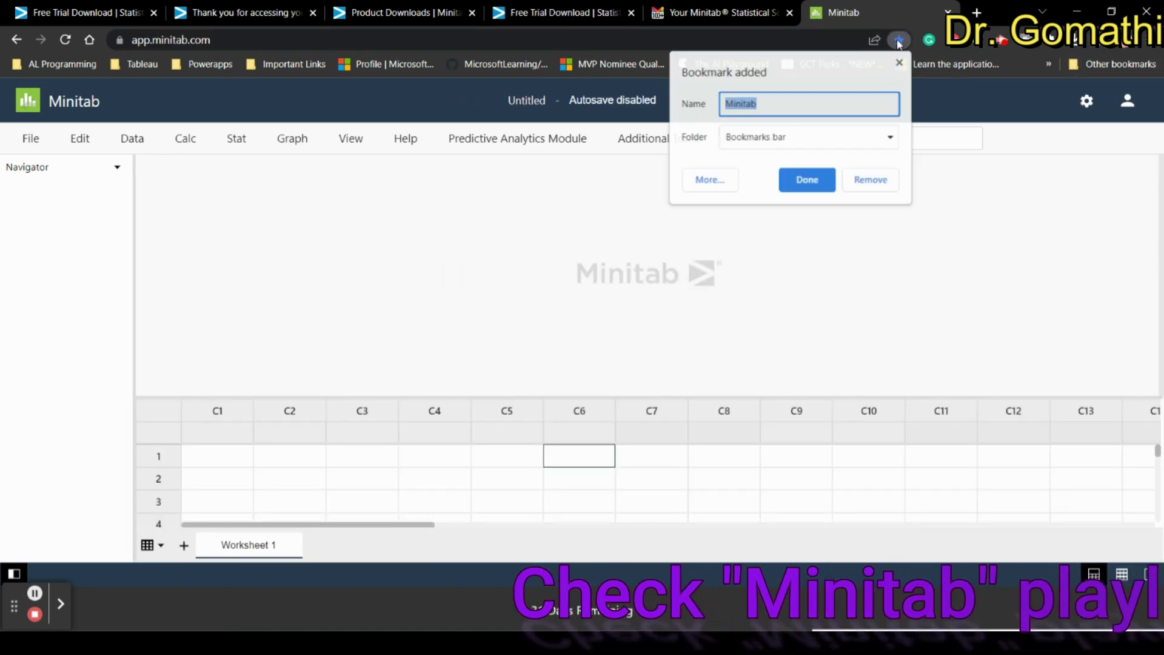
{"action": "left_click", "coordinate": [807, 180]}
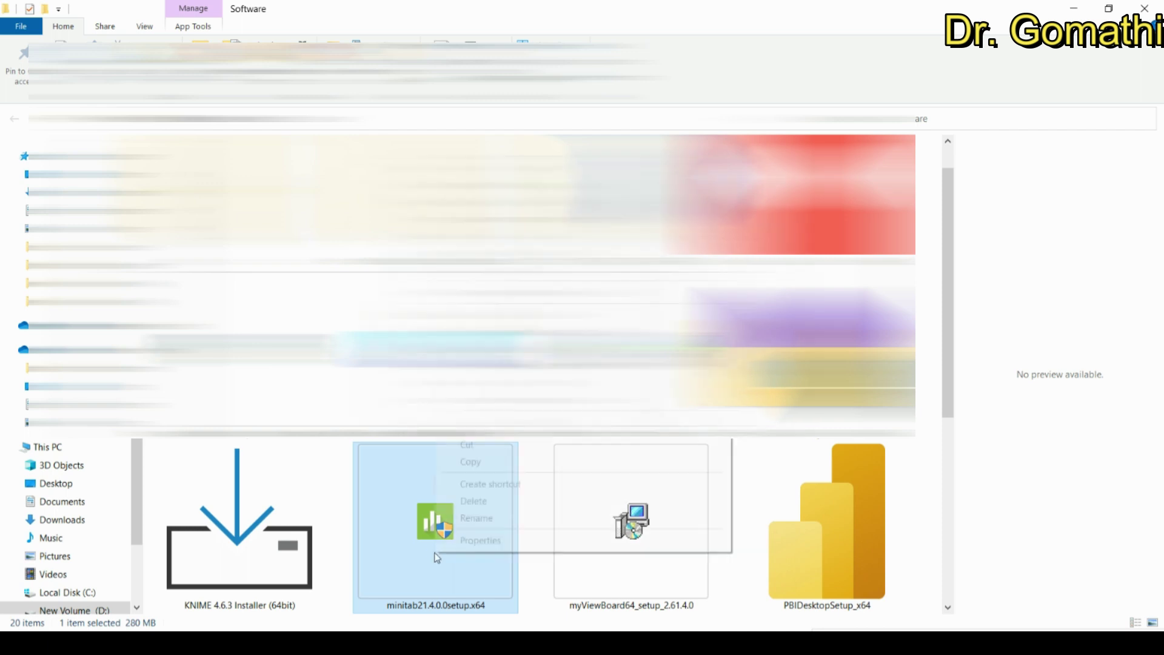
Dismiss the context menu on minitab21.4.0.0setup.x64 so Minitab Setup opens.
{"action": "key", "text": "Escape"}
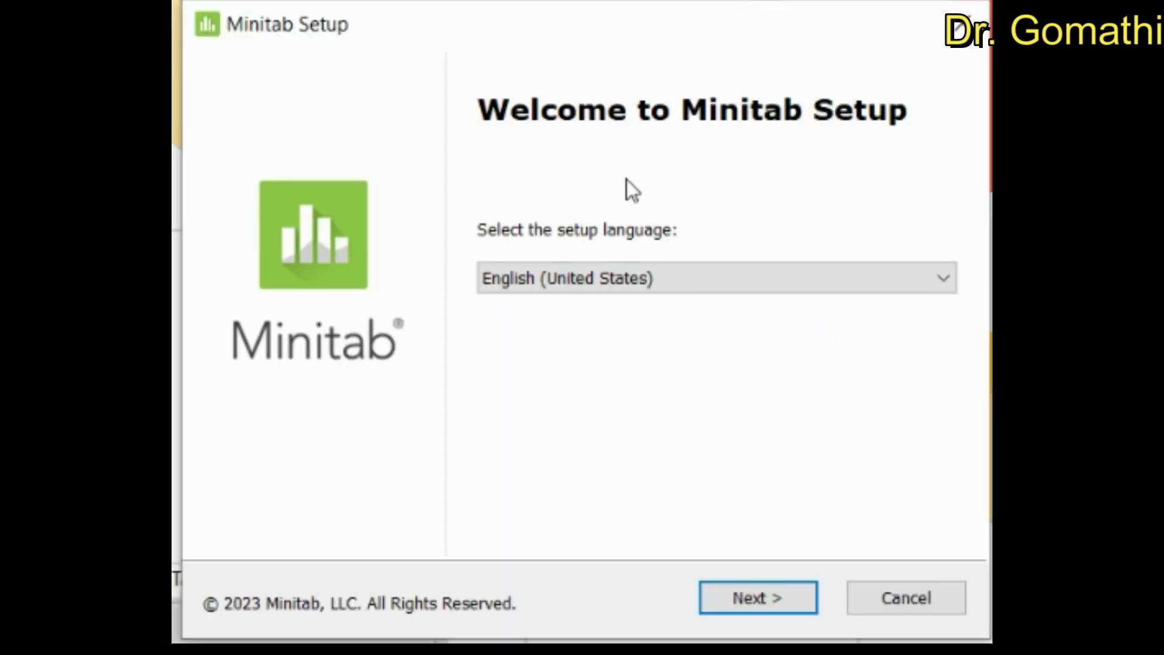
Keep English as setup language, accept the licence agreement and choose the 30-day free trial.
{"action": "left_click", "coordinate": [788, 590]}
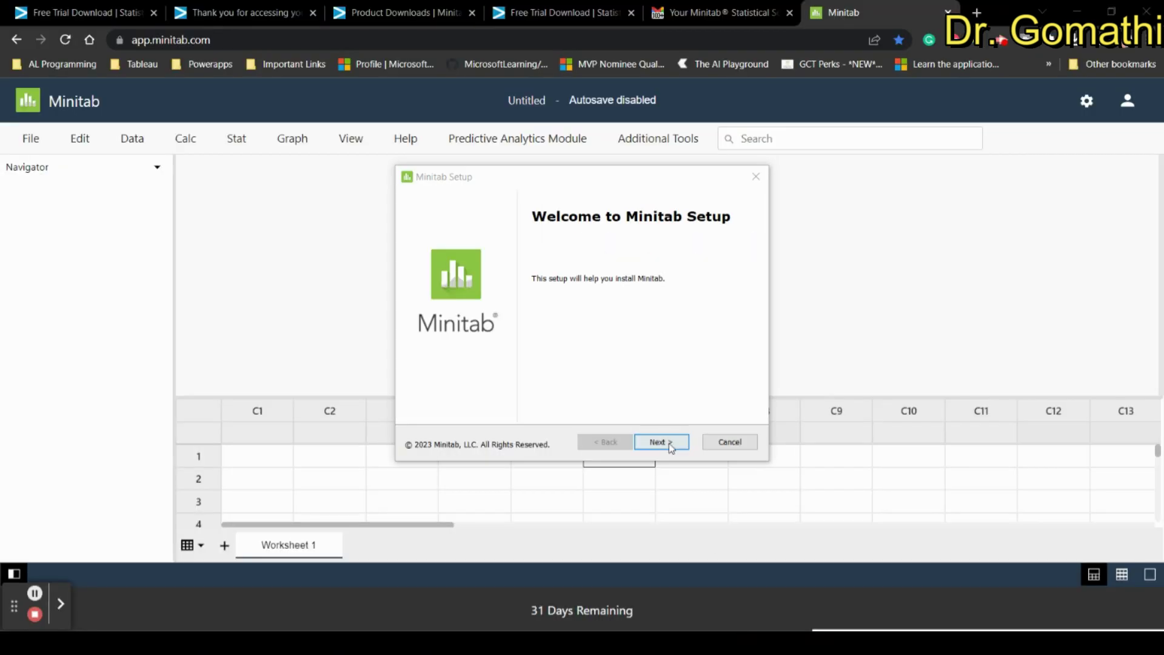
{"action": "left_click", "coordinate": [661, 442]}
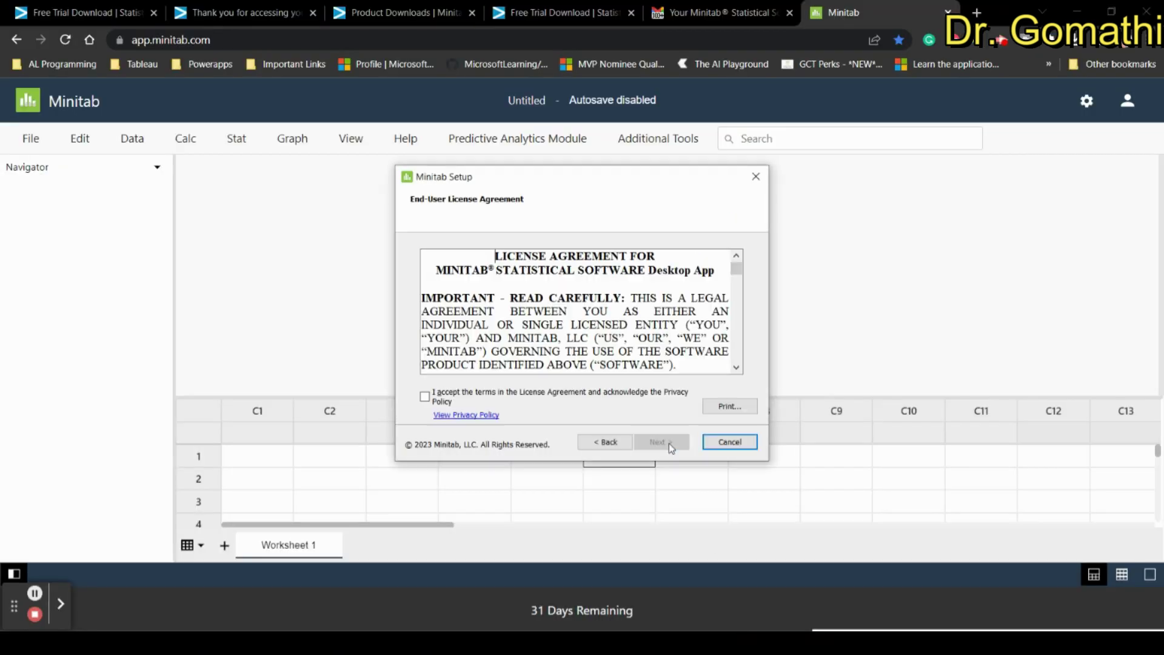
{"action": "left_click", "coordinate": [425, 396]}
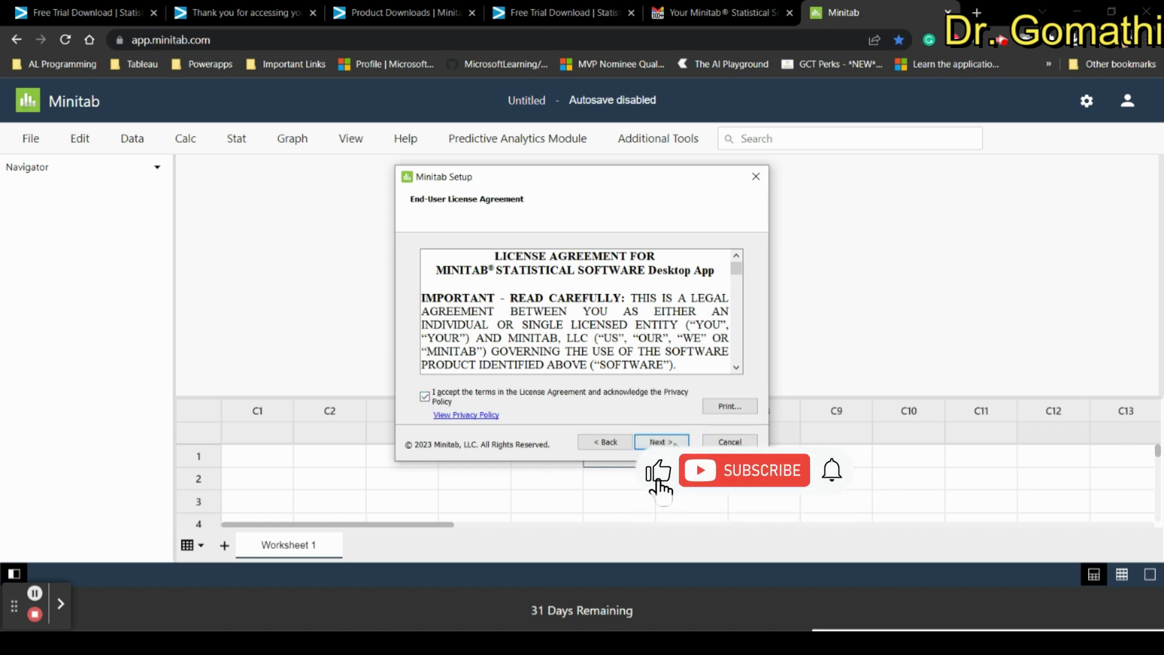
{"action": "left_click", "coordinate": [661, 442]}
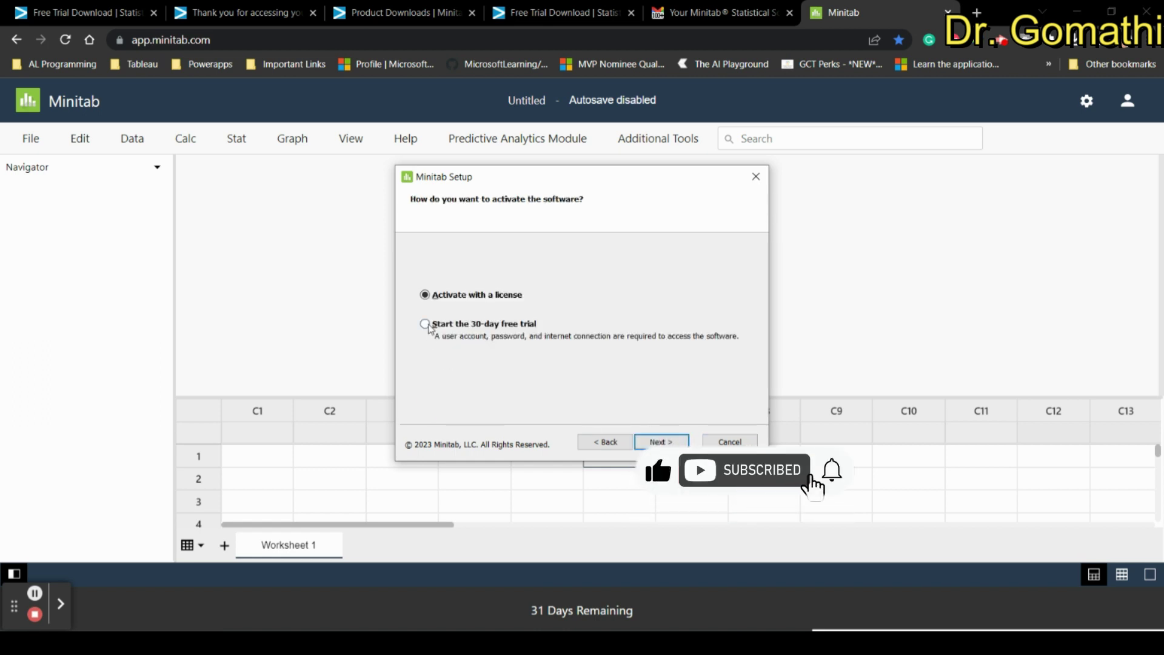
{"action": "left_click", "coordinate": [425, 324]}
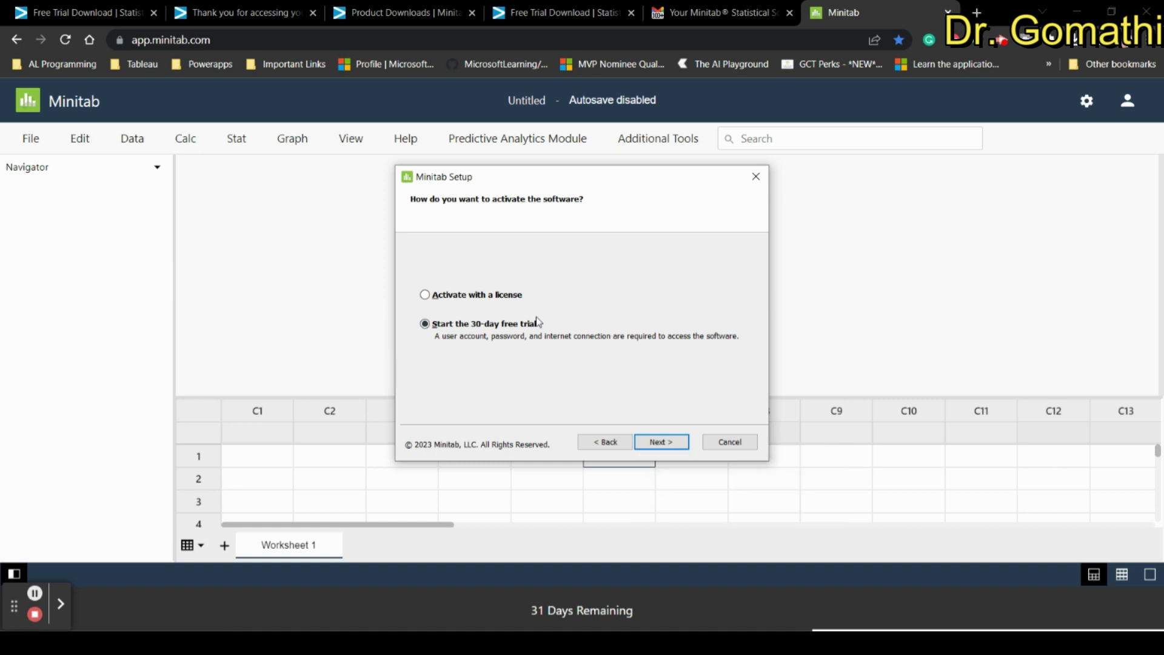
Keep the default Minitab 21 destination folder and proceed to the install page.
{"action": "left_click", "coordinate": [64, 602]}
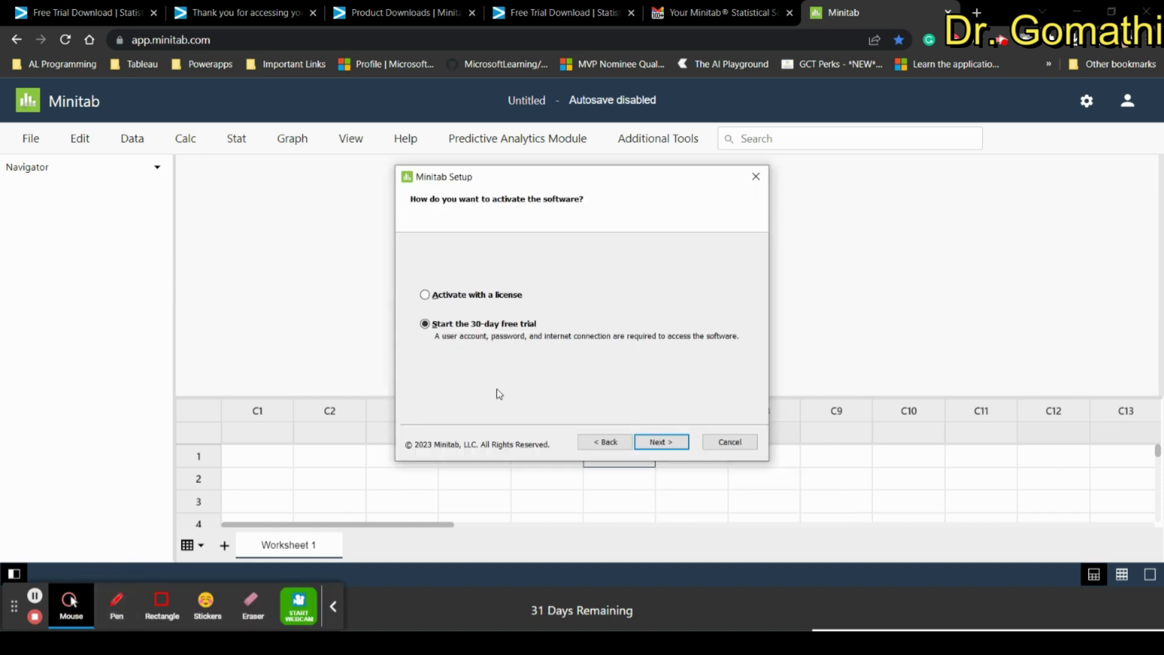
{"action": "left_click", "coordinate": [117, 602]}
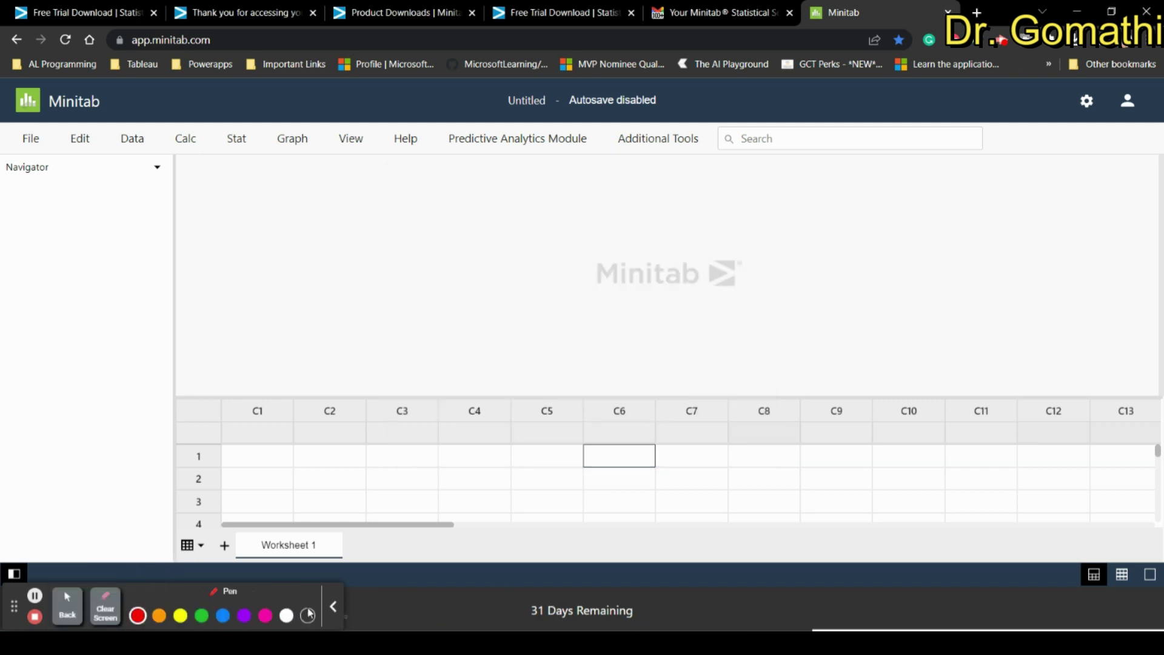
{"action": "left_click", "coordinate": [67, 605]}
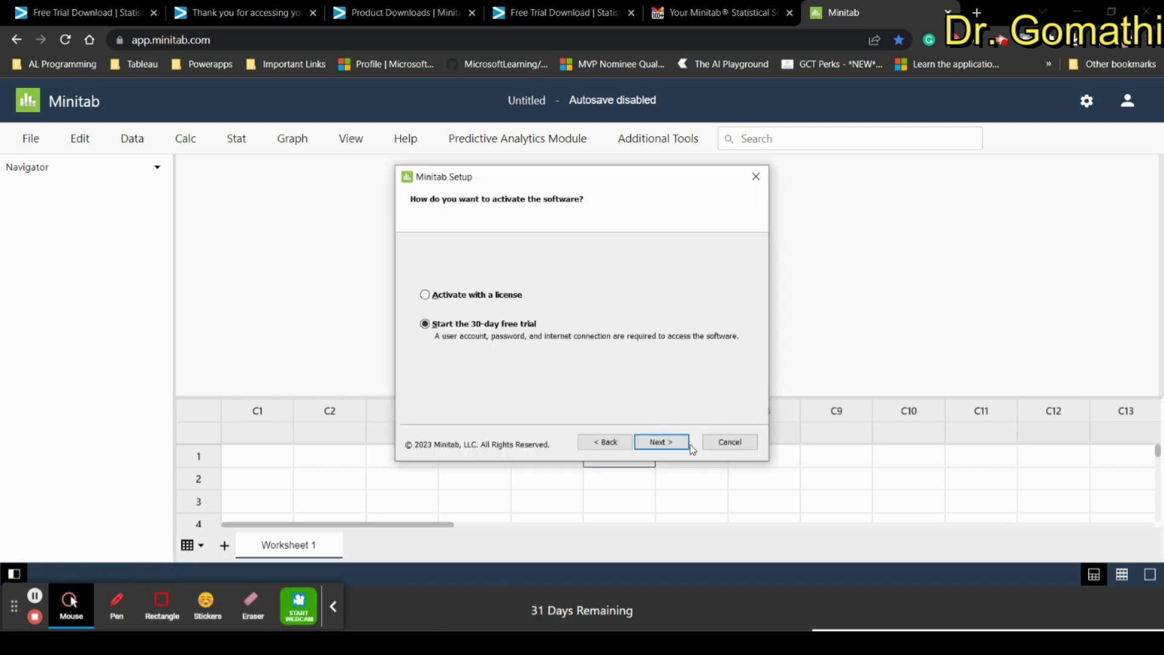
{"action": "left_click", "coordinate": [682, 443]}
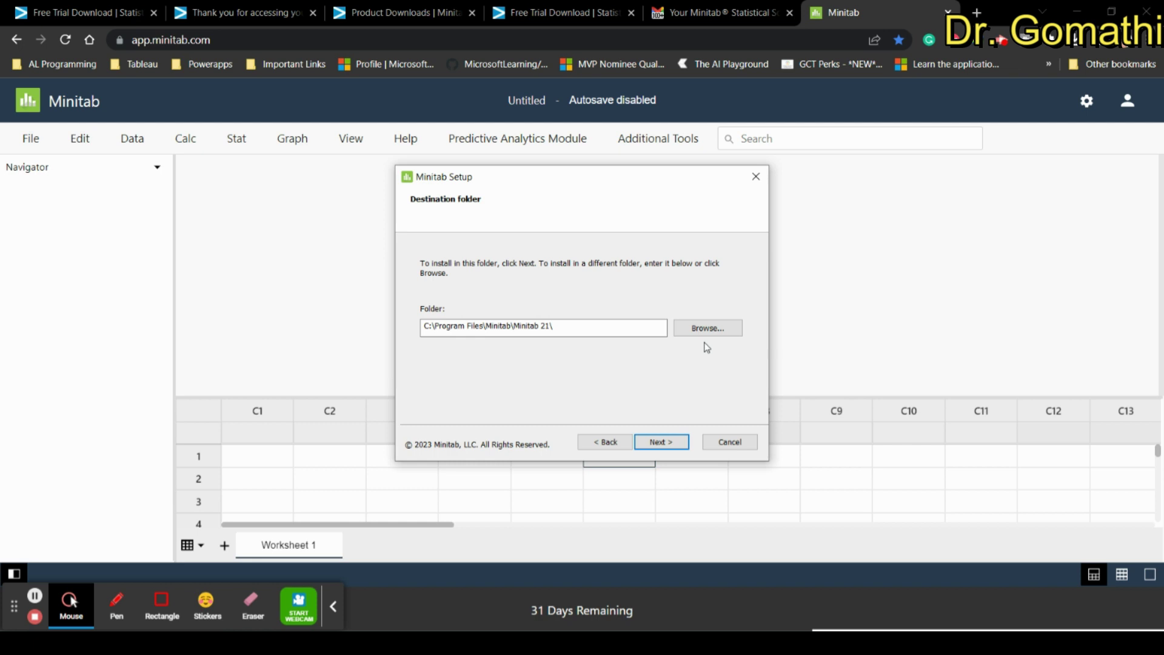
{"action": "left_click", "coordinate": [659, 443]}
Run the Minitab installation and exit setup once it completes.
{"action": "left_click", "coordinate": [659, 443]}
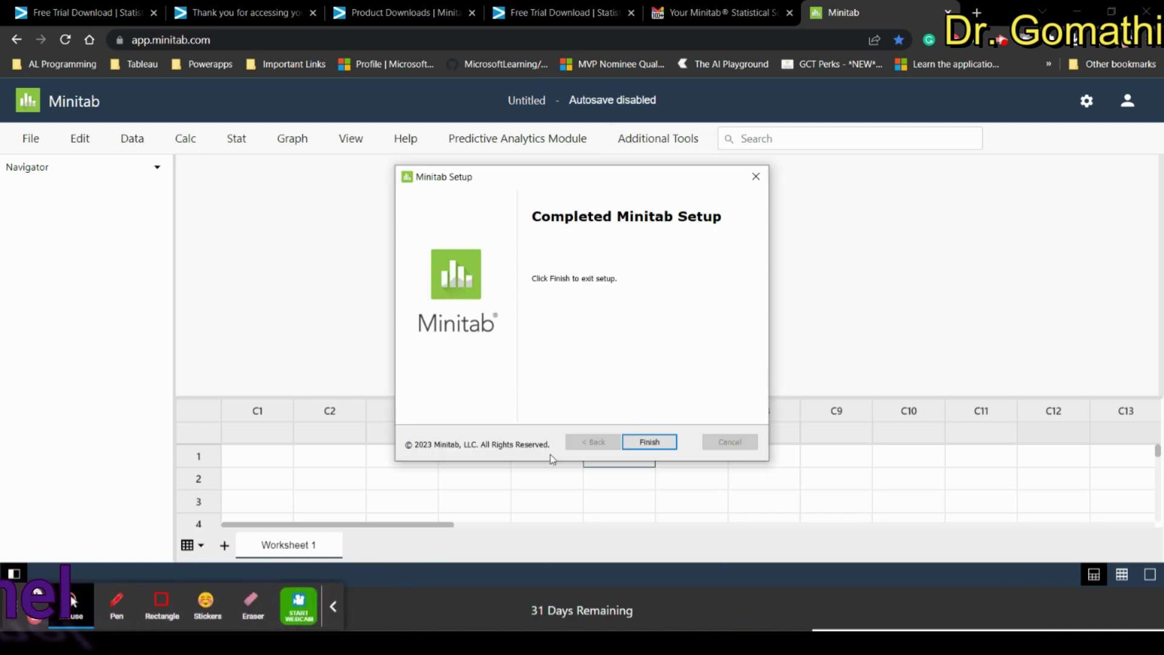
{"action": "left_click", "coordinate": [649, 442]}
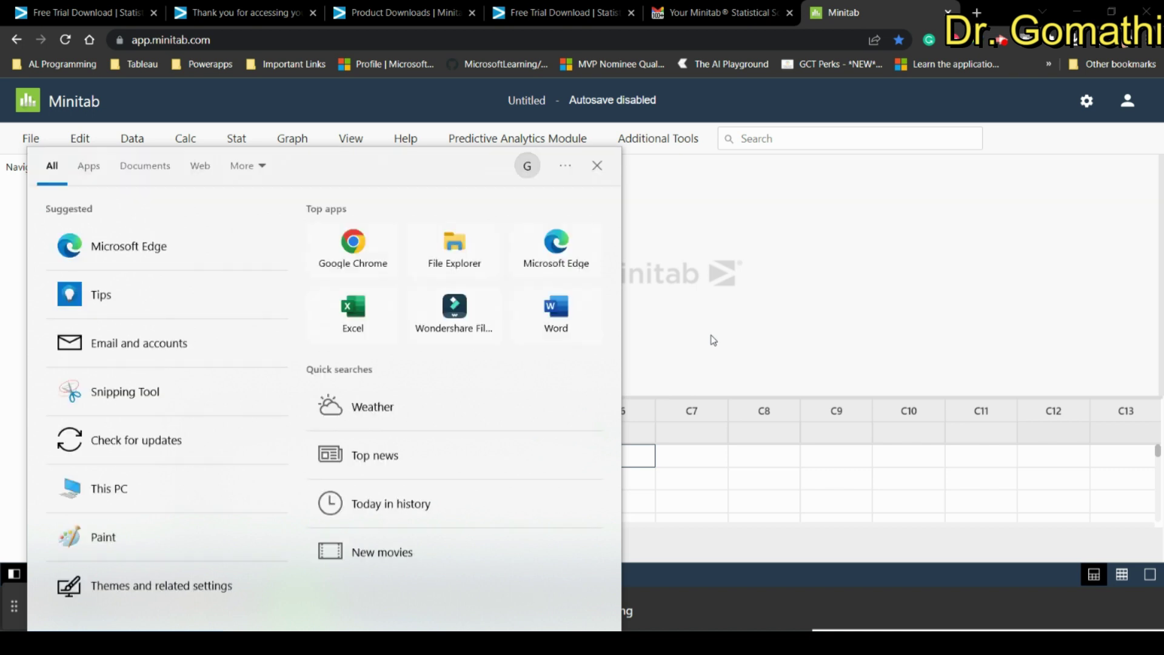
Search Windows for 'mini' and launch Minitab Statistical Software from the results.
{"action": "type", "text": "mini"}
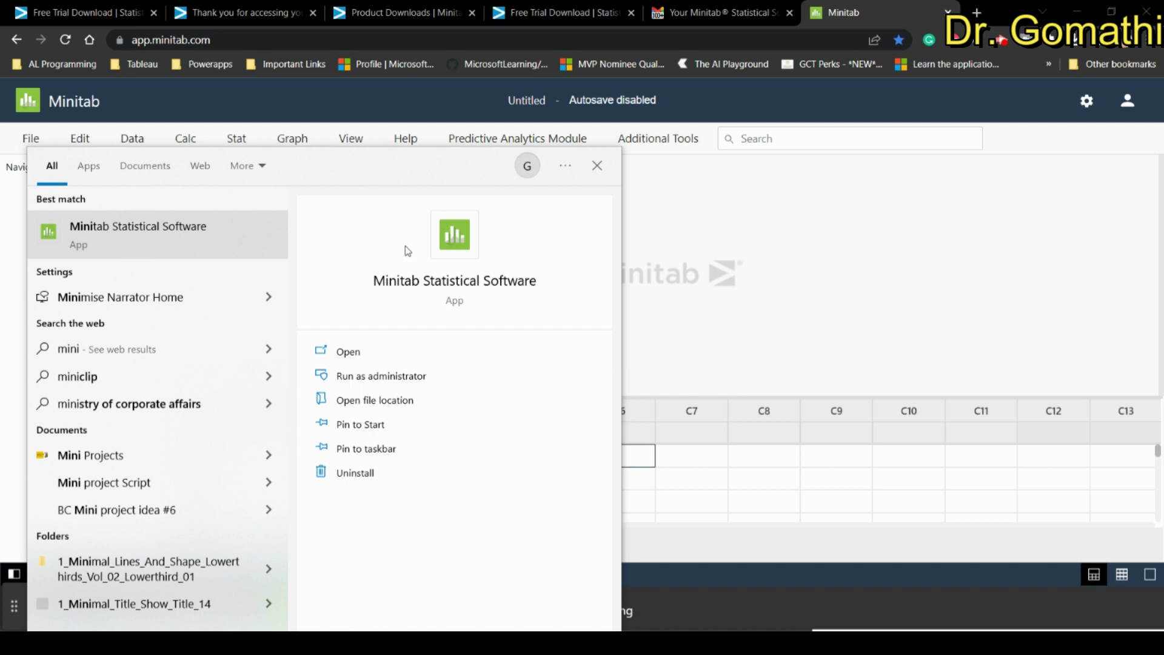
{"action": "left_click", "coordinate": [110, 236]}
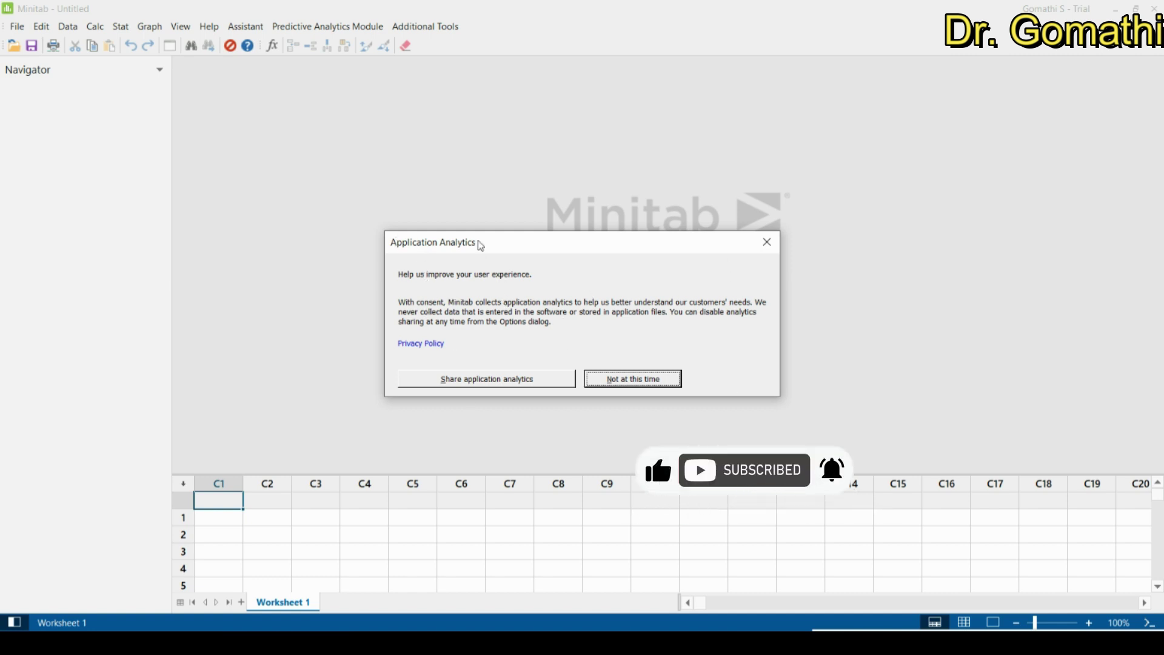
Opt out of application analytics and drag the splitter up to enlarge the Worksheet 1 grid.
{"action": "left_click", "coordinate": [624, 380]}
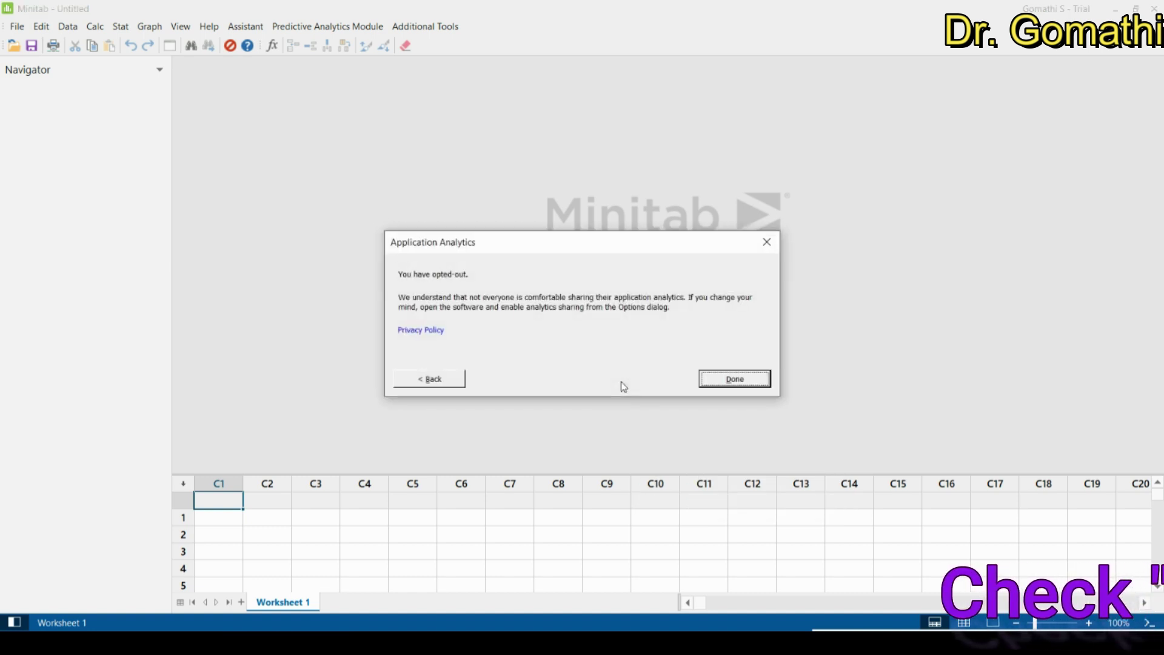
{"action": "left_click", "coordinate": [743, 381]}
{"action": "left_click", "coordinate": [17, 26]}
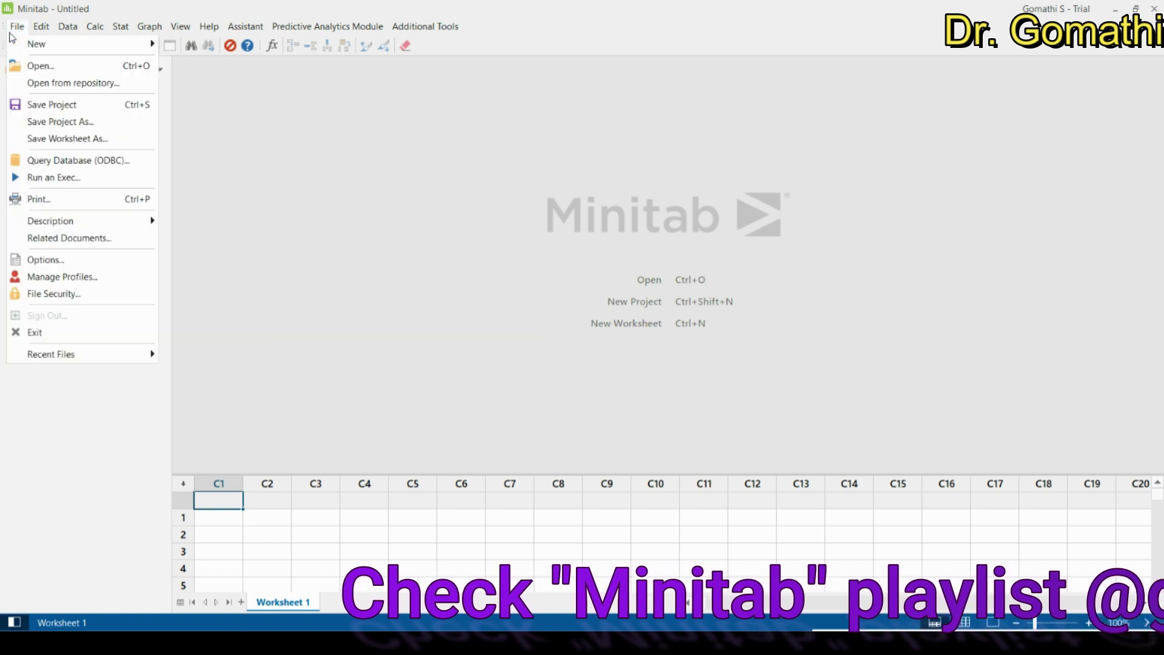
{"action": "left_click", "coordinate": [291, 240]}
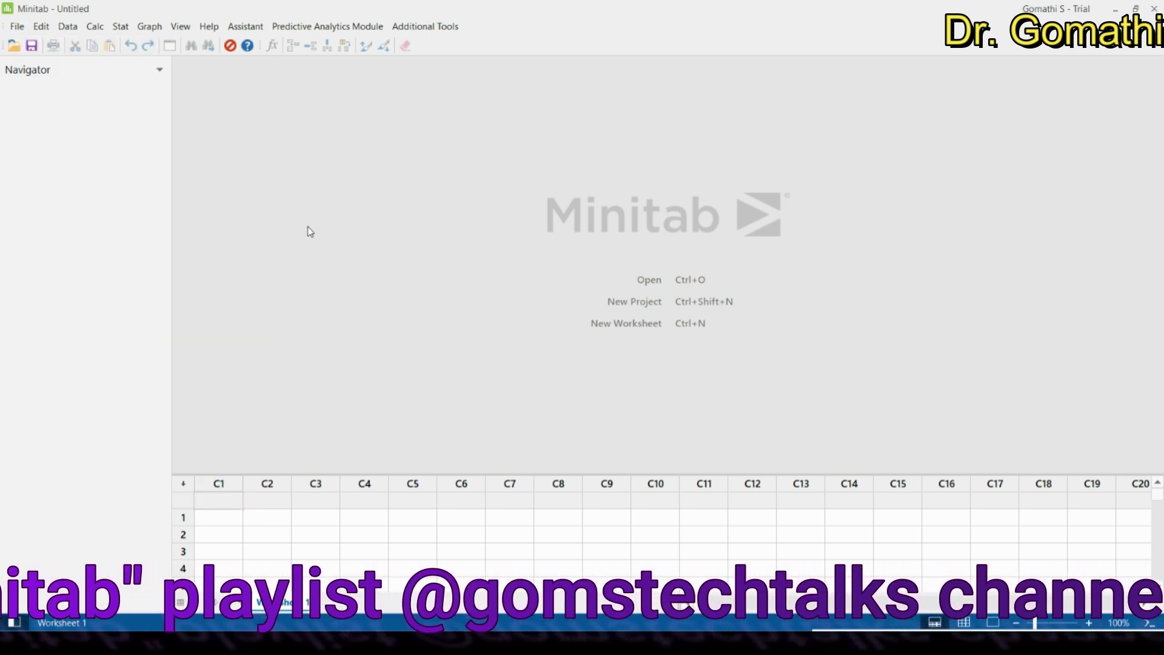
{"action": "left_click", "coordinate": [496, 479]}
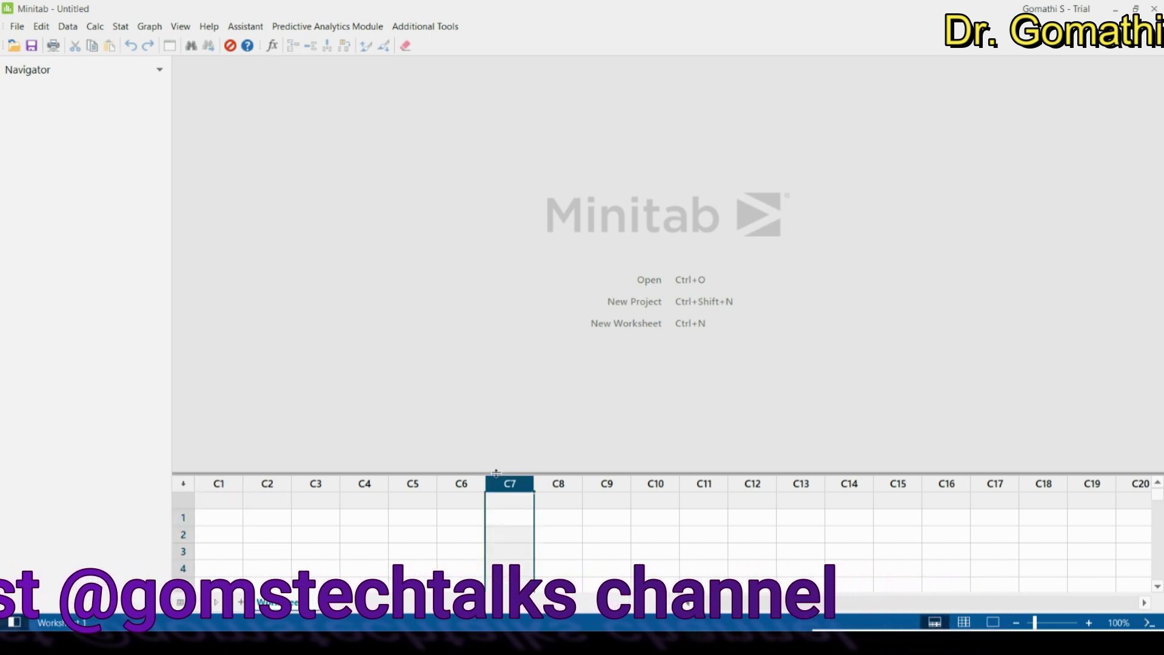
{"action": "left_click_drag", "start_coordinate": [496, 476], "coordinate": [499, 296]}
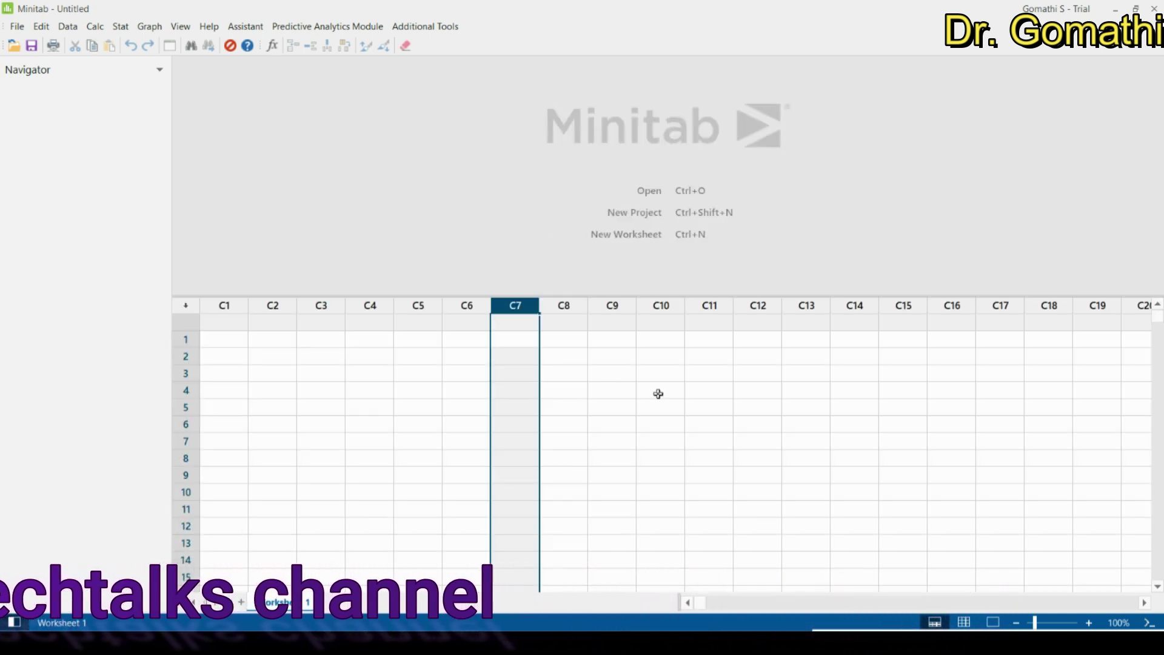